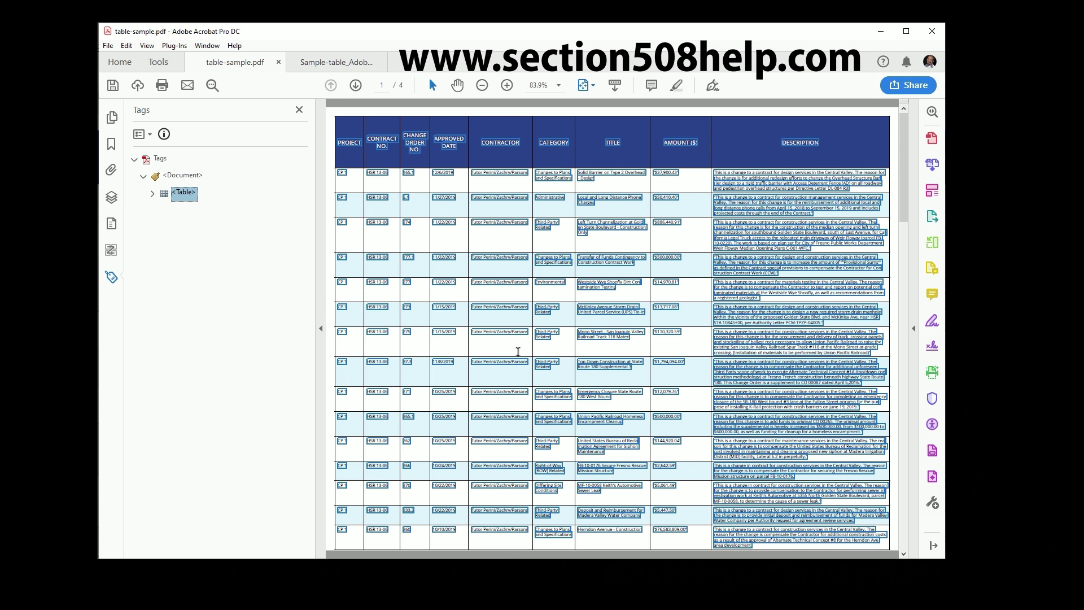
Step: Expand the Table tag in table-sample.pdf and compare its THead and TBody groups with the row tags in Sample-table_AdobePDF.pdf
click(153, 195)
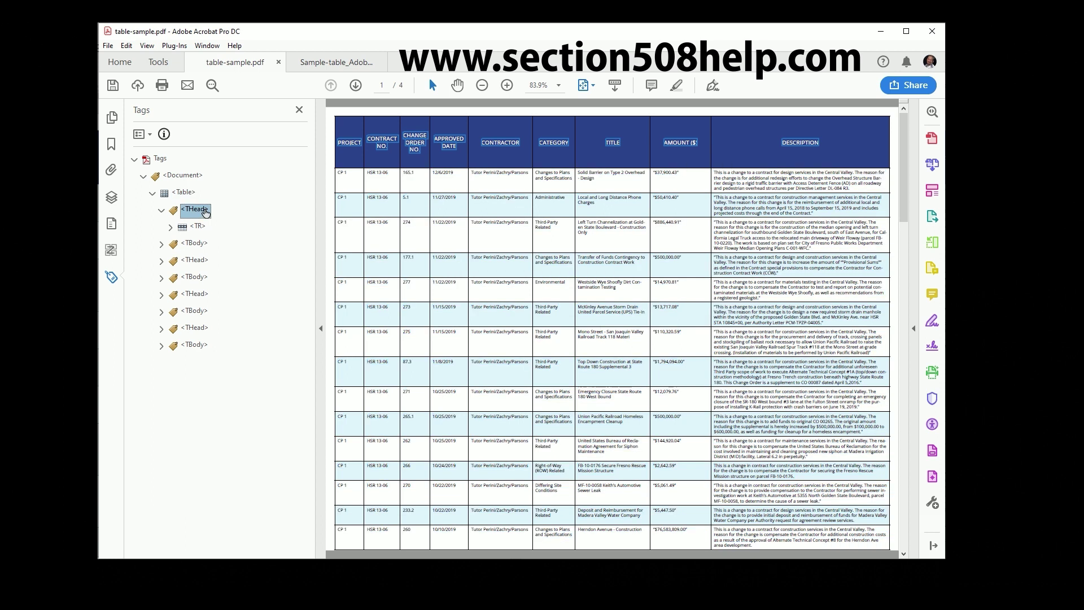
click(202, 247)
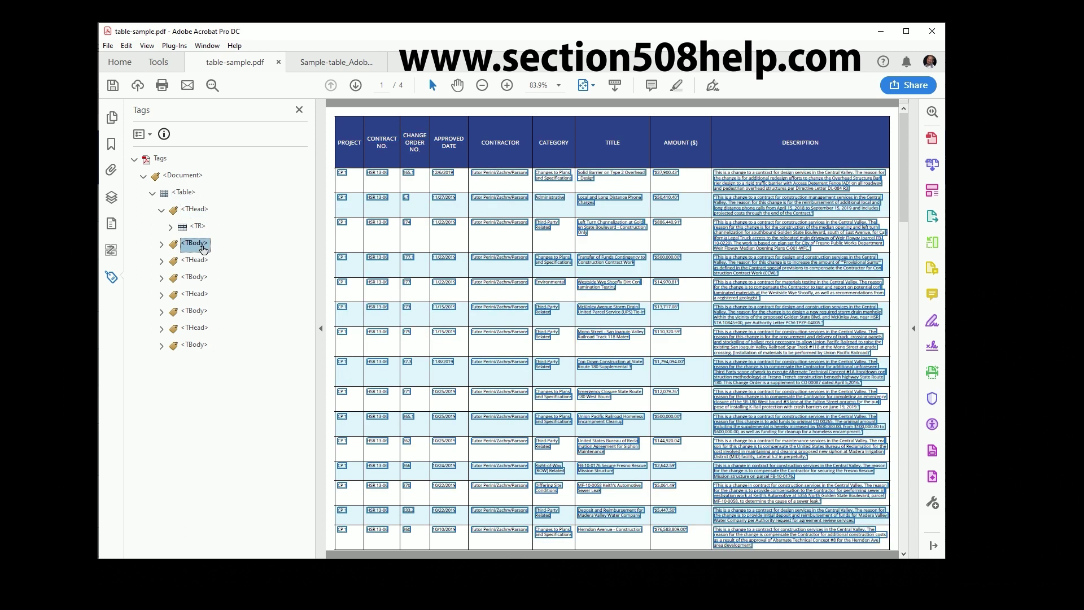
click(341, 62)
click(151, 194)
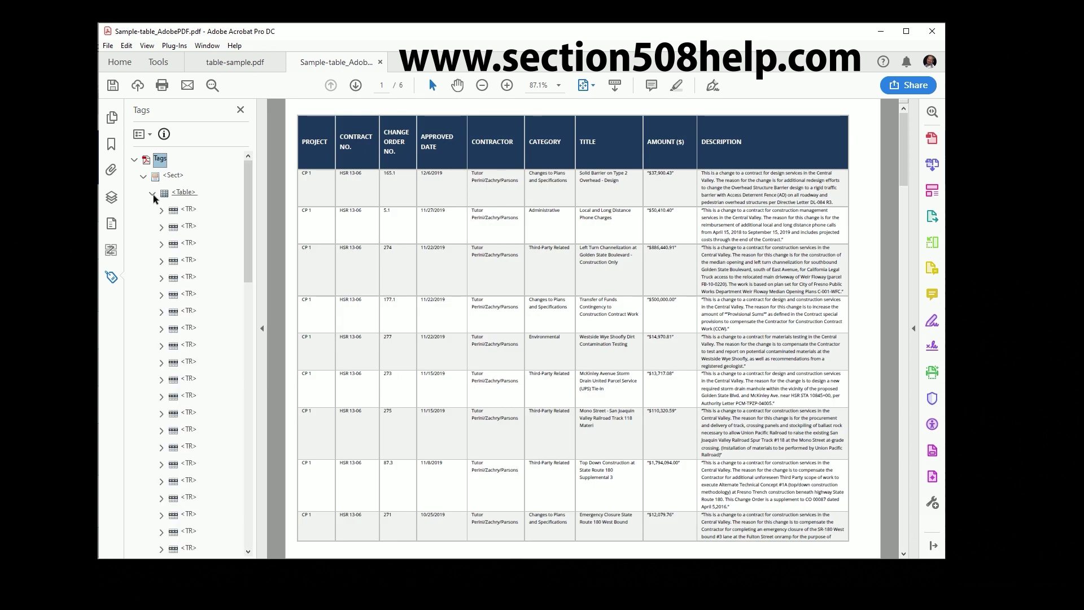
click(188, 210)
click(191, 244)
click(190, 261)
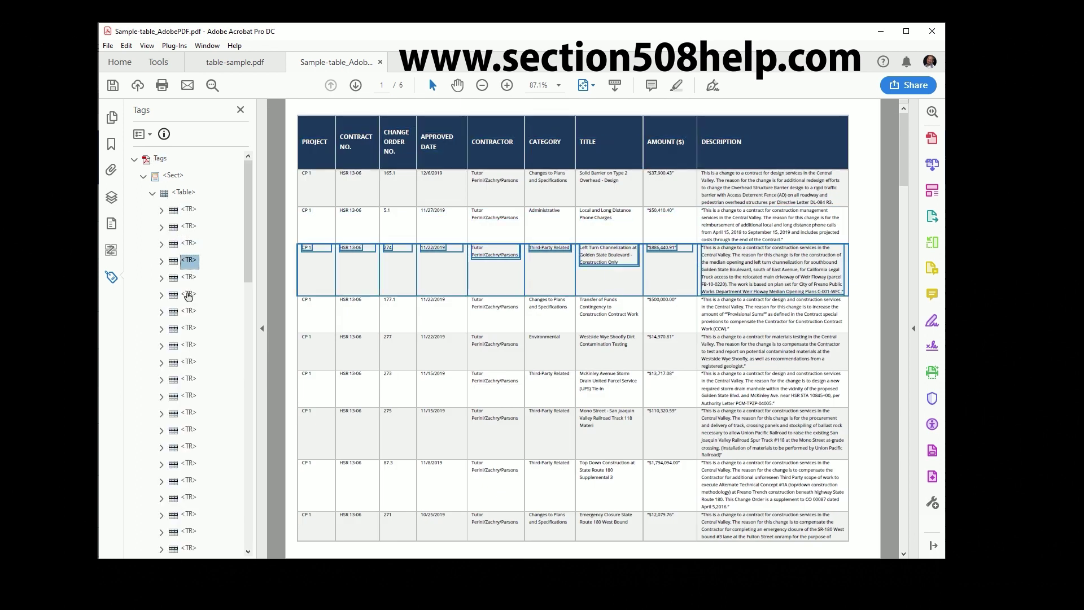
key(Down)
key(Down)
Step: Return to table-sample.pdf and examine which page's header row each THead tag covers
click(234, 67)
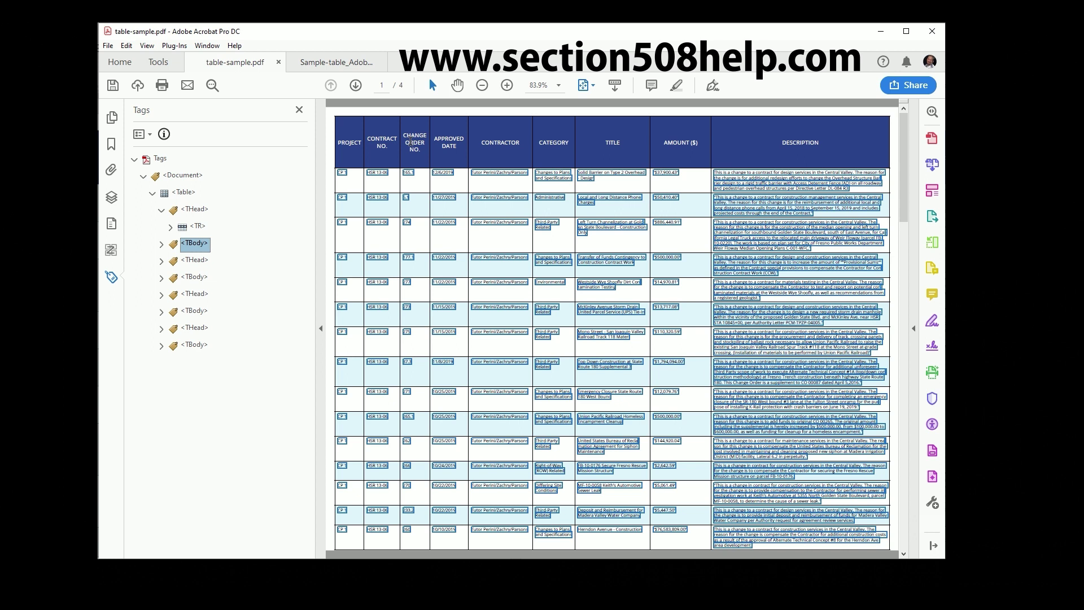
scroll(425, 168, down, 2)
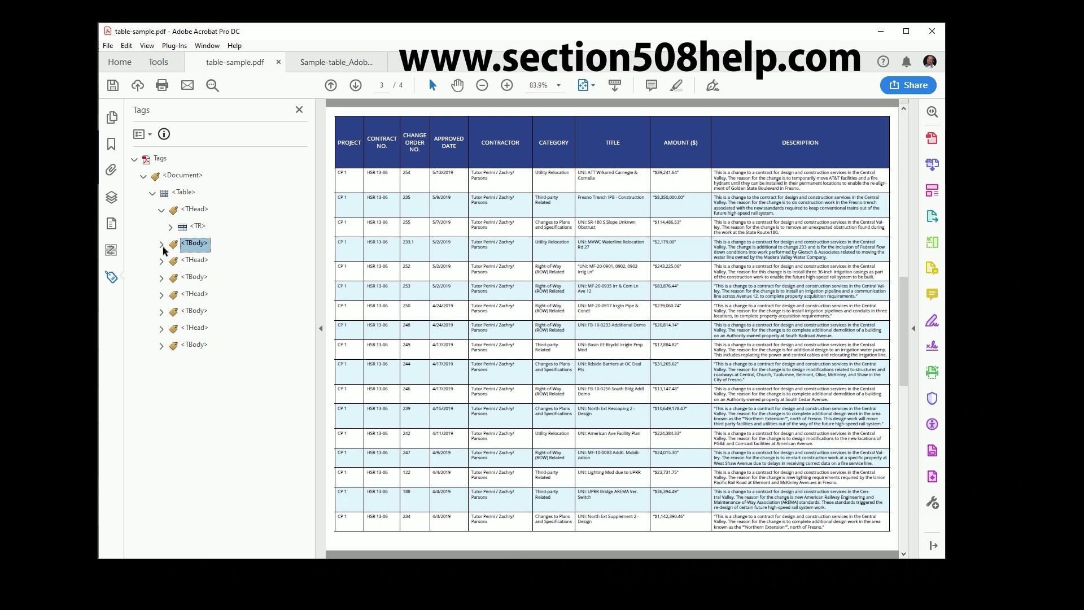
click(194, 210)
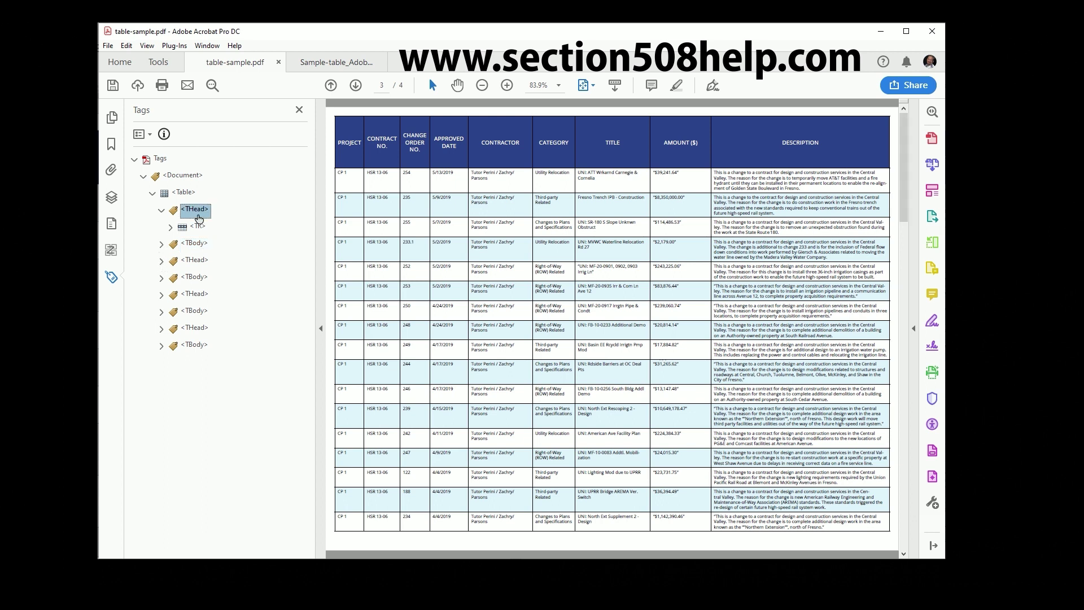
click(189, 261)
click(194, 294)
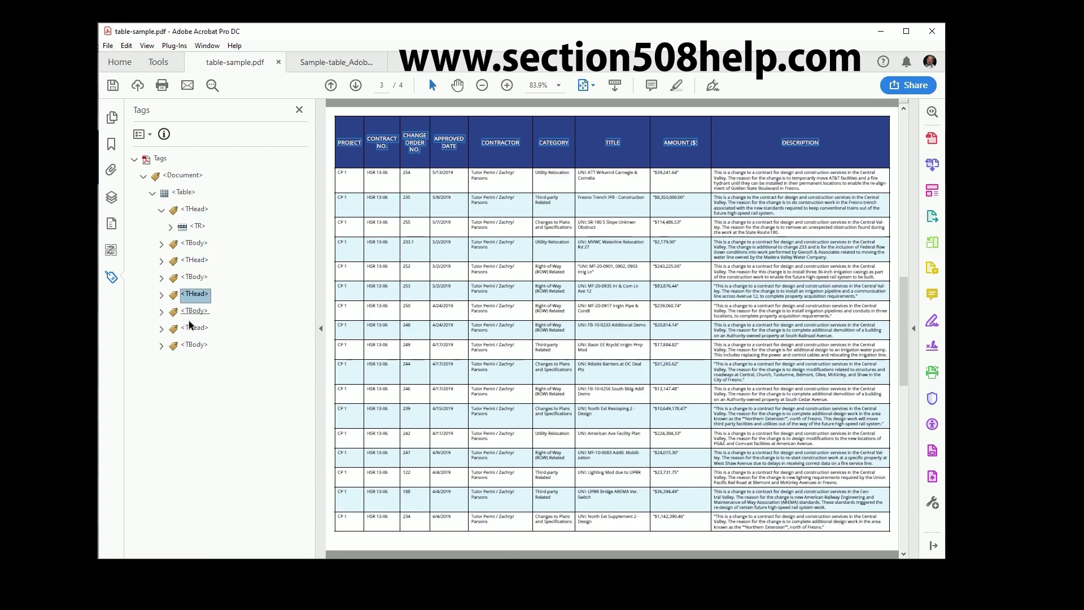
click(192, 328)
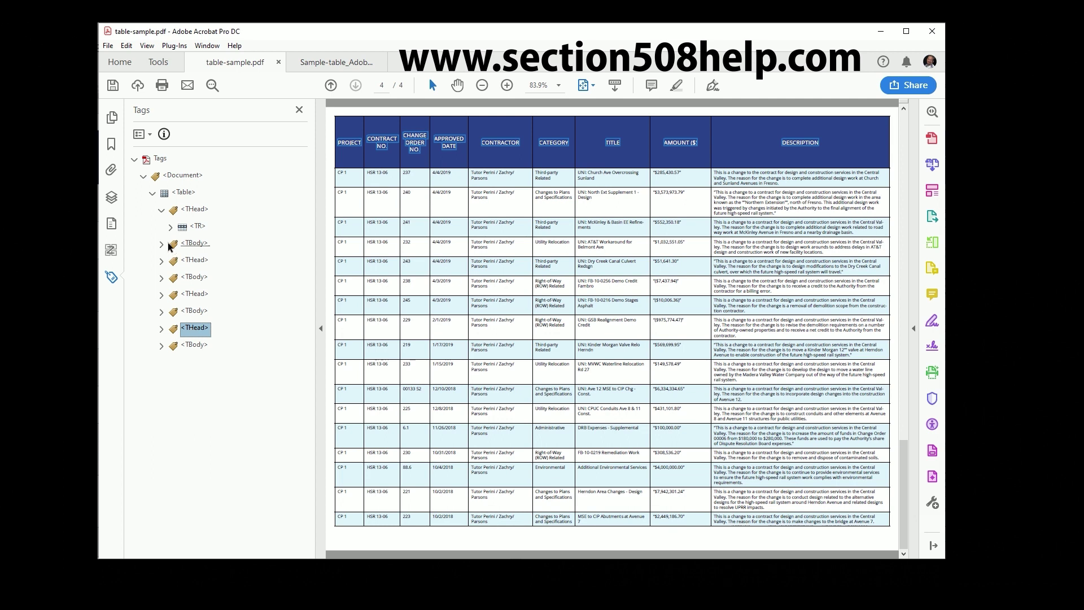
Step: Expand the second, third and fourth THead tags and highlight the row inside the first THead
click(162, 260)
click(162, 345)
click(162, 311)
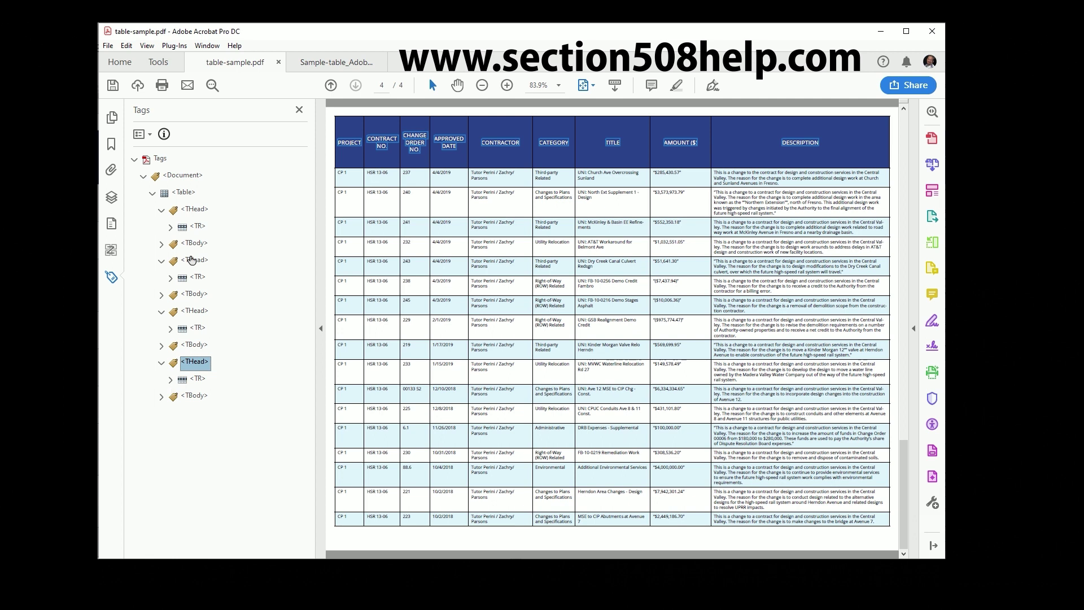
click(202, 225)
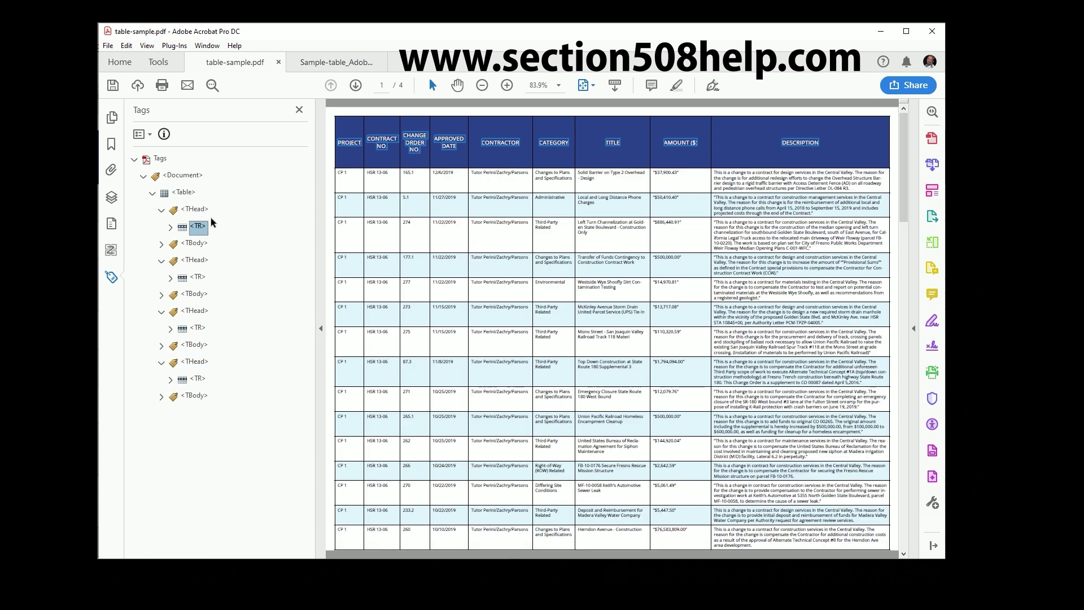
Step: Start the Table Editor for the Table tag
click(183, 194)
right_click(183, 194)
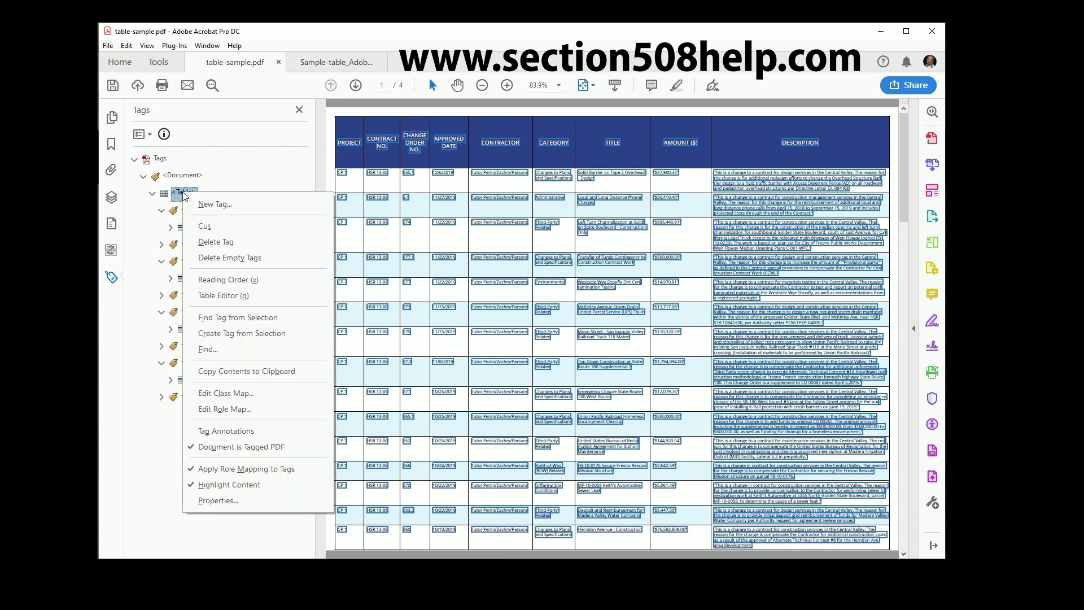
right_click(175, 193)
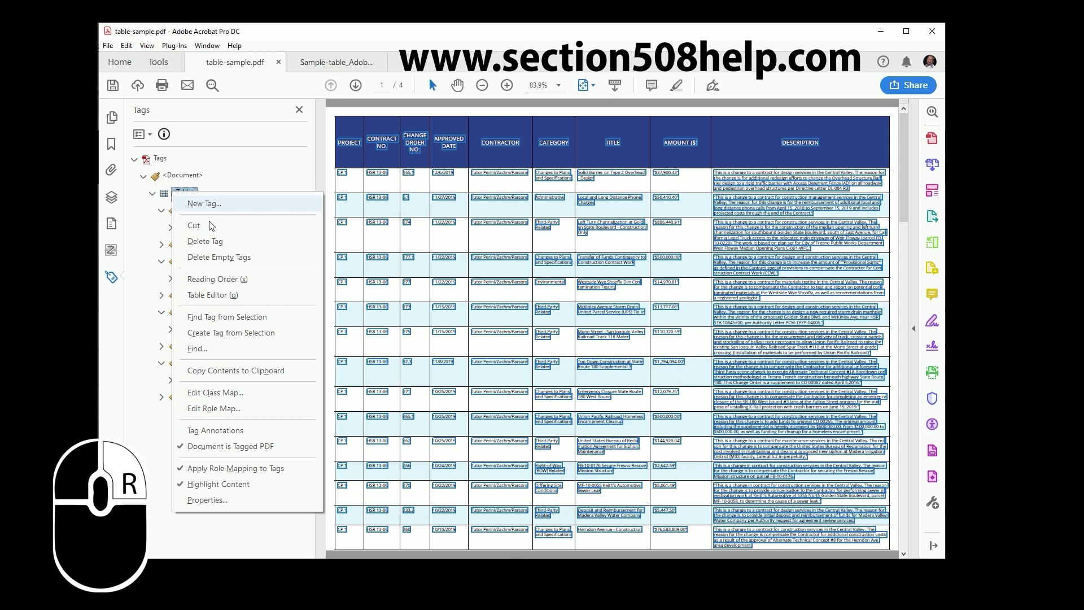
key(q)
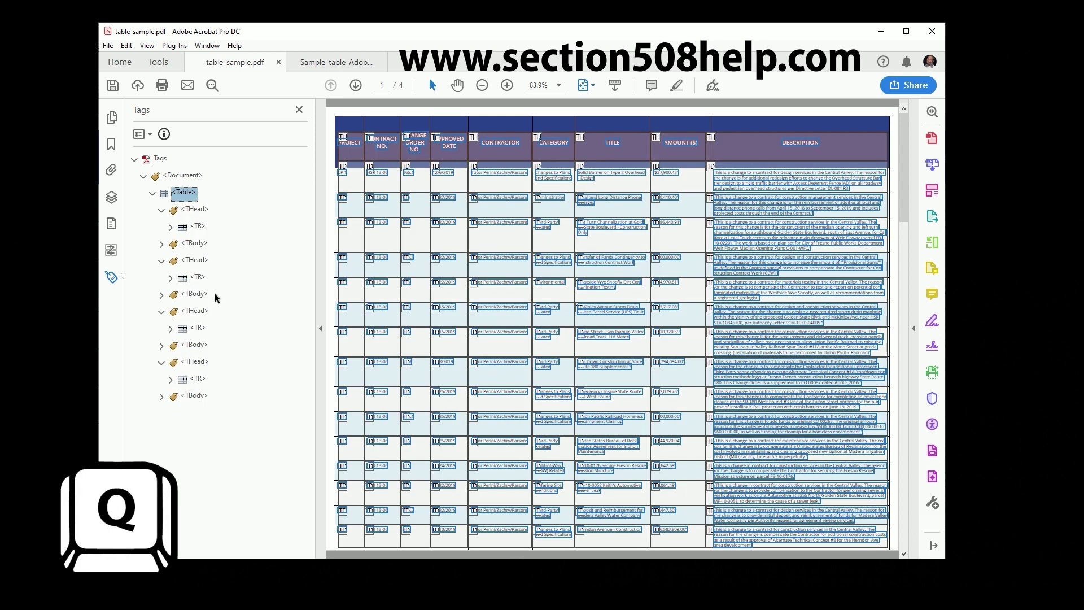
right_click(182, 196)
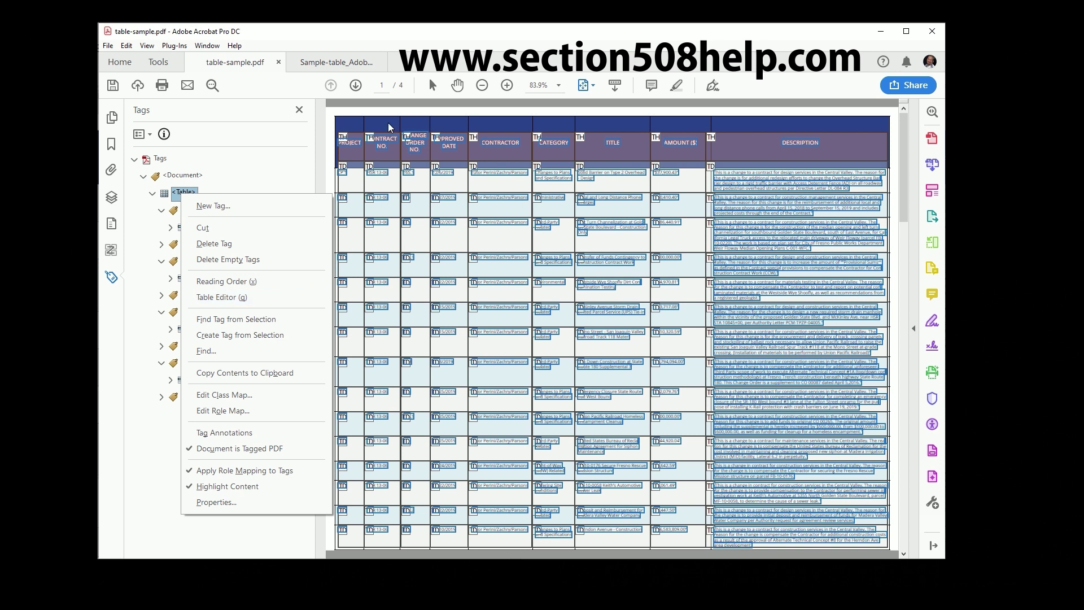
Step: Set the scope of all header cells in page 1's header row to Column
click(352, 143)
drag(348, 145, 779, 156)
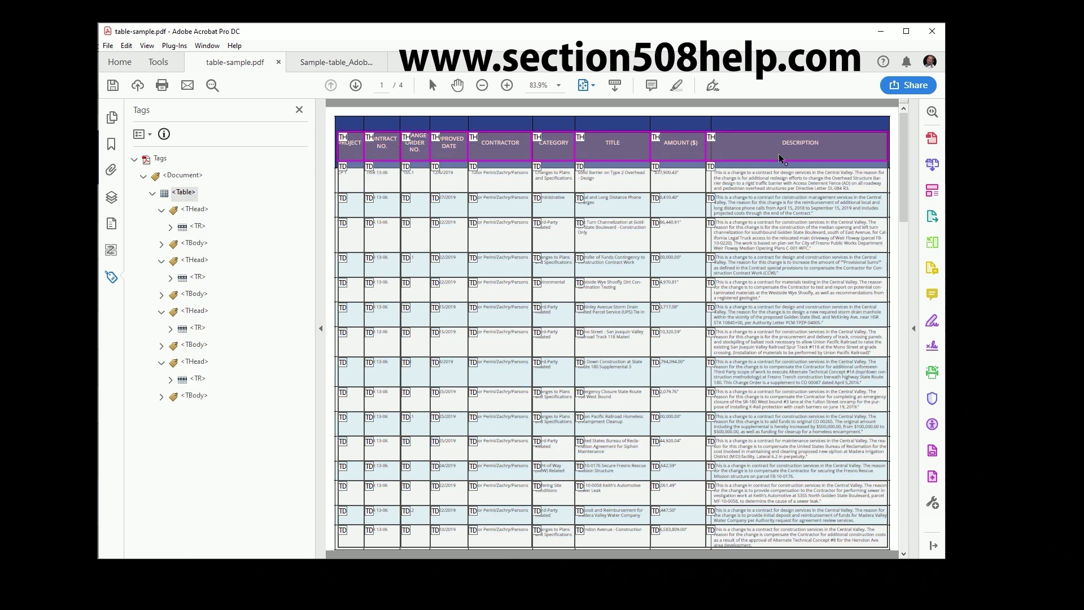
right_click(778, 154)
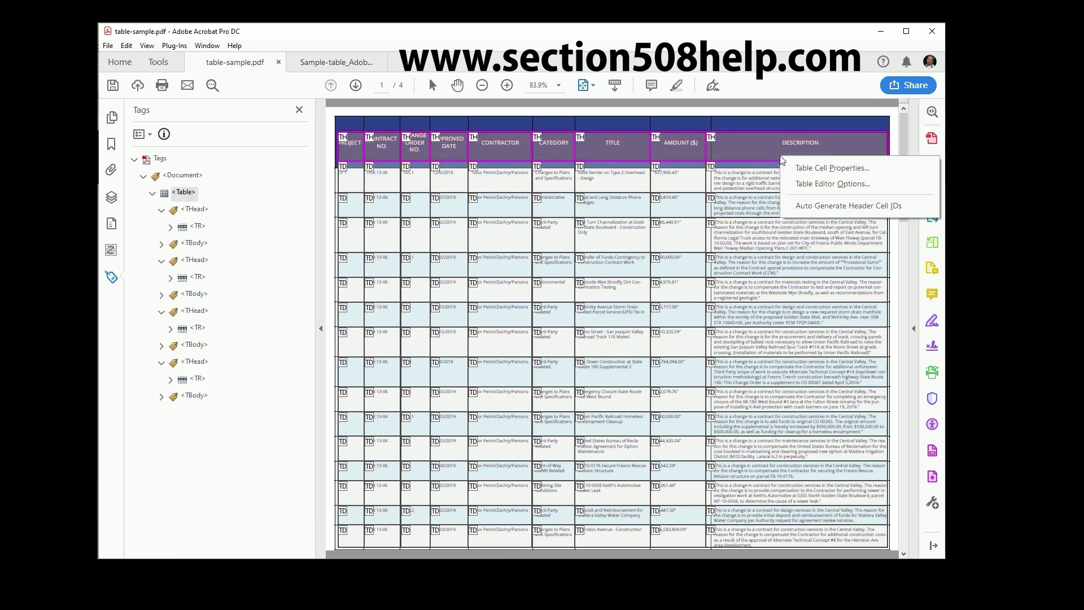
click(814, 170)
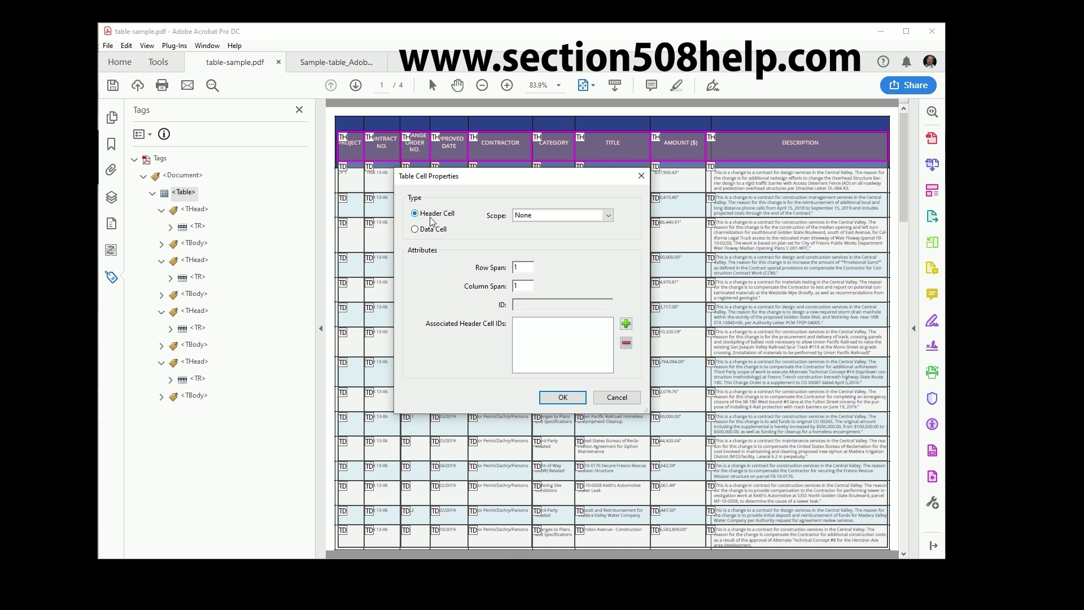
click(539, 218)
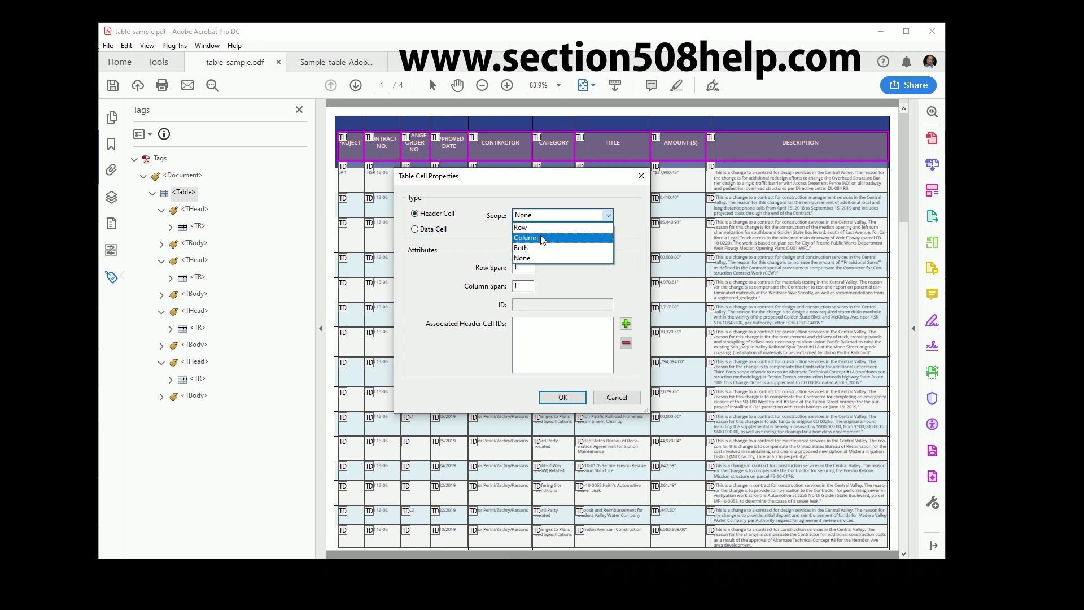
click(540, 237)
key(Return)
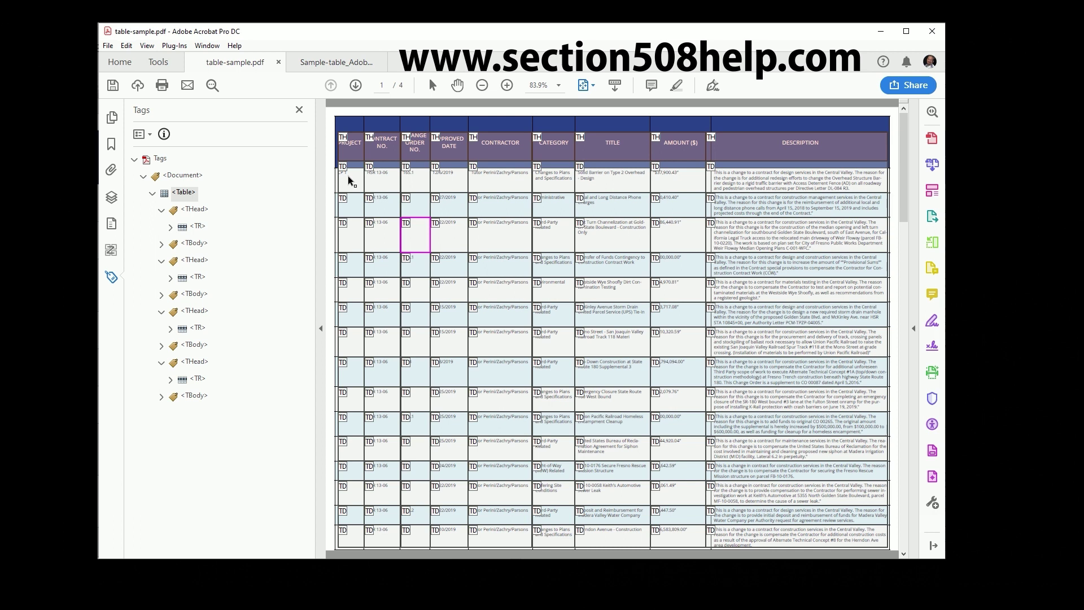
Step: Try out selecting the PROJECT column's data cells on page 1 and the header row cells on page 2
drag(348, 178, 352, 542)
click(360, 181)
scroll(524, 283, down, 3)
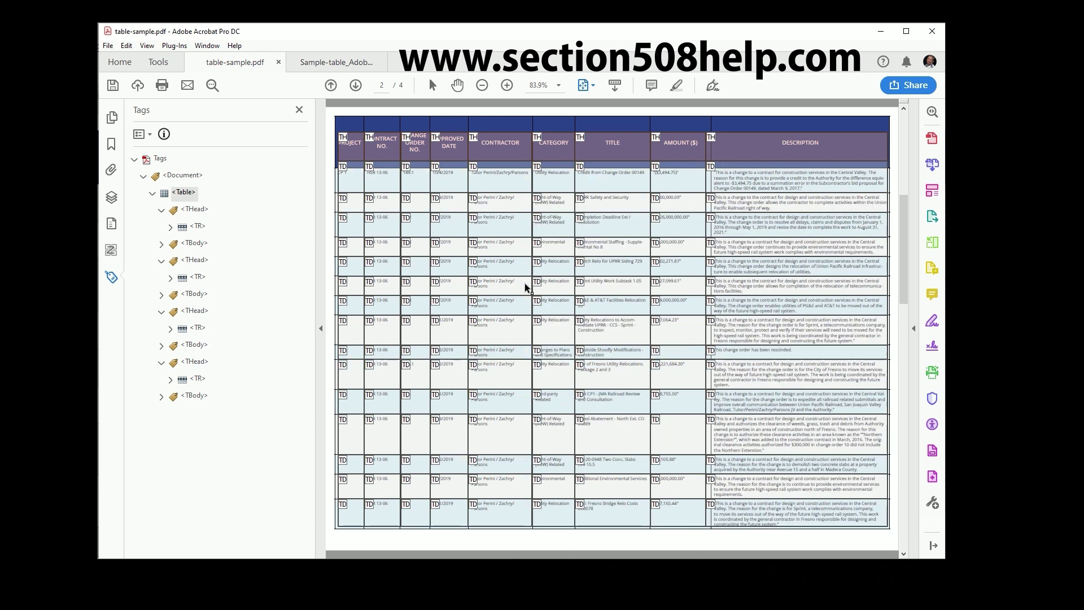
click(772, 138)
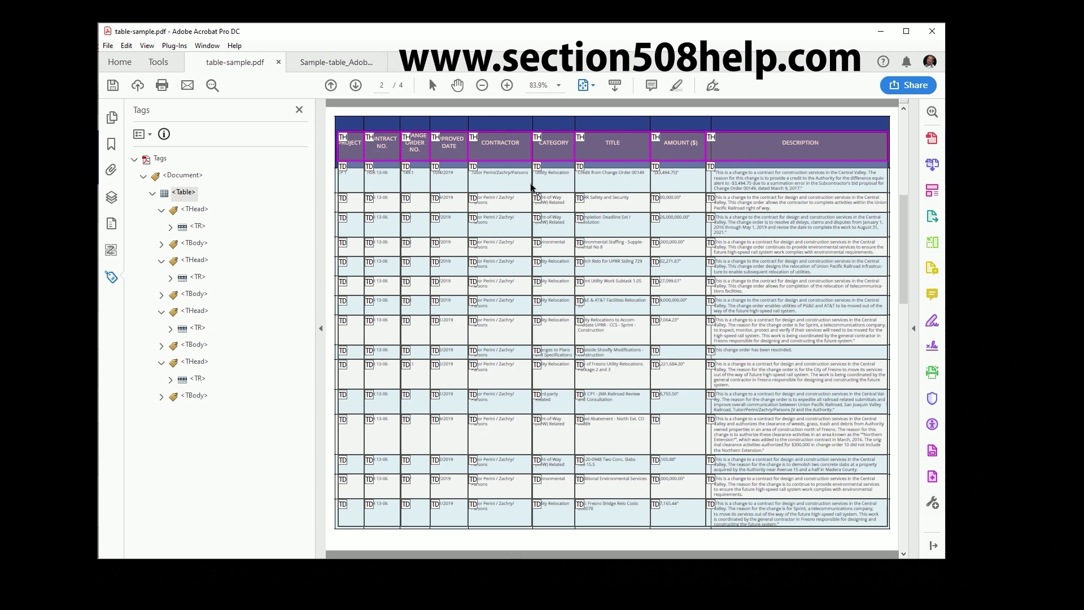
Step: Examine the THead and TR tags of the header rows on pages 1 and 2
click(197, 226)
click(197, 210)
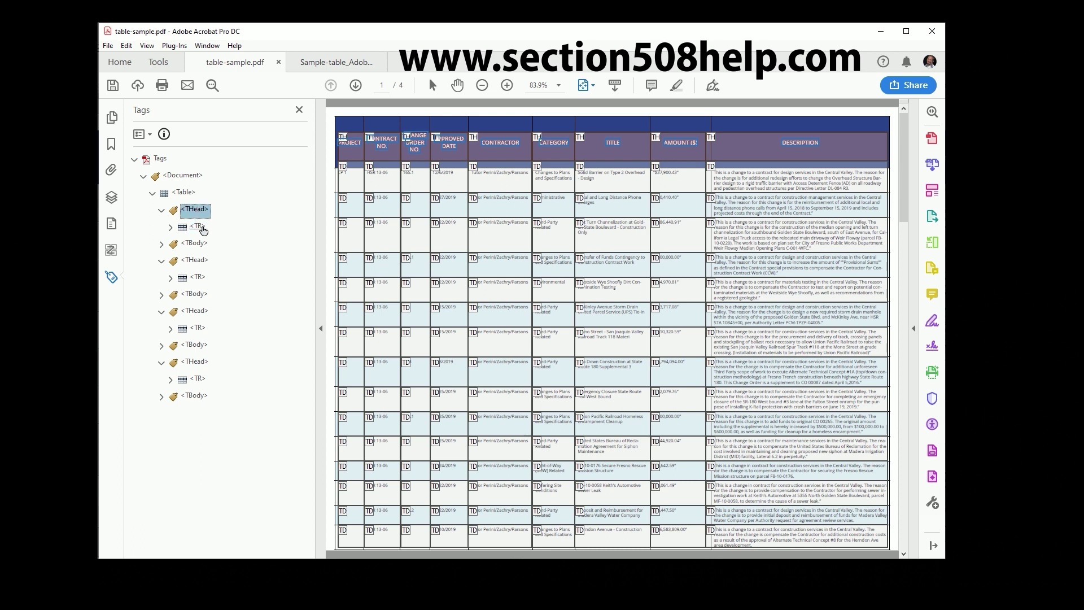
click(201, 227)
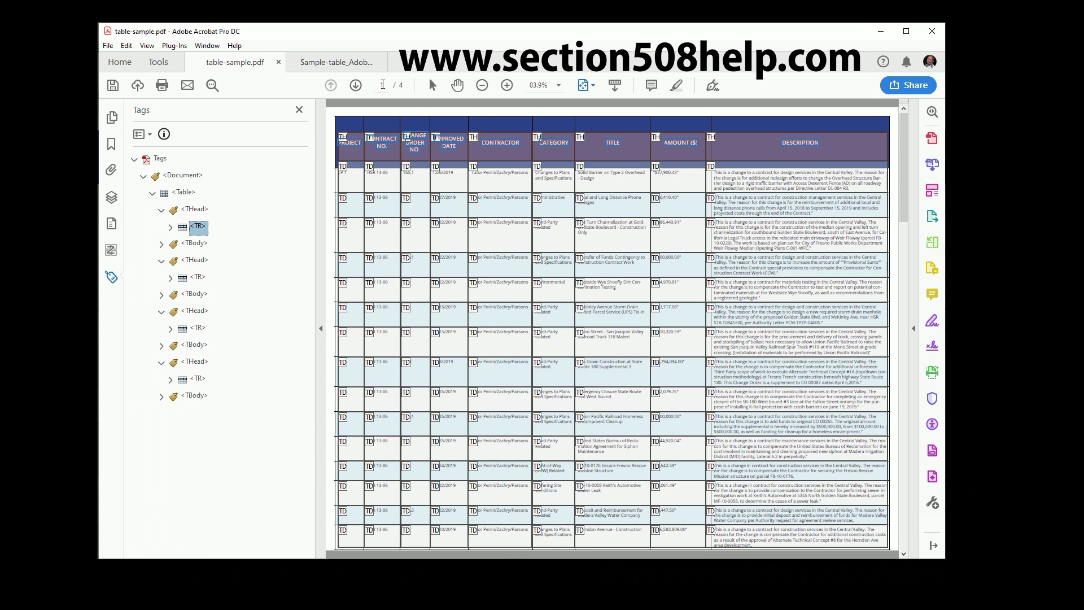
click(204, 261)
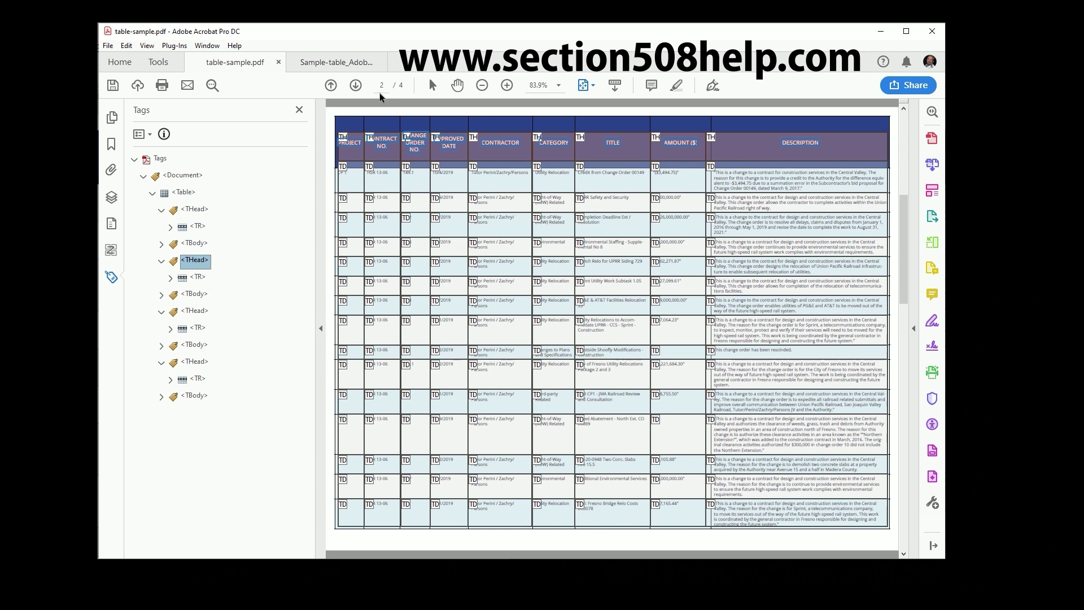
click(197, 280)
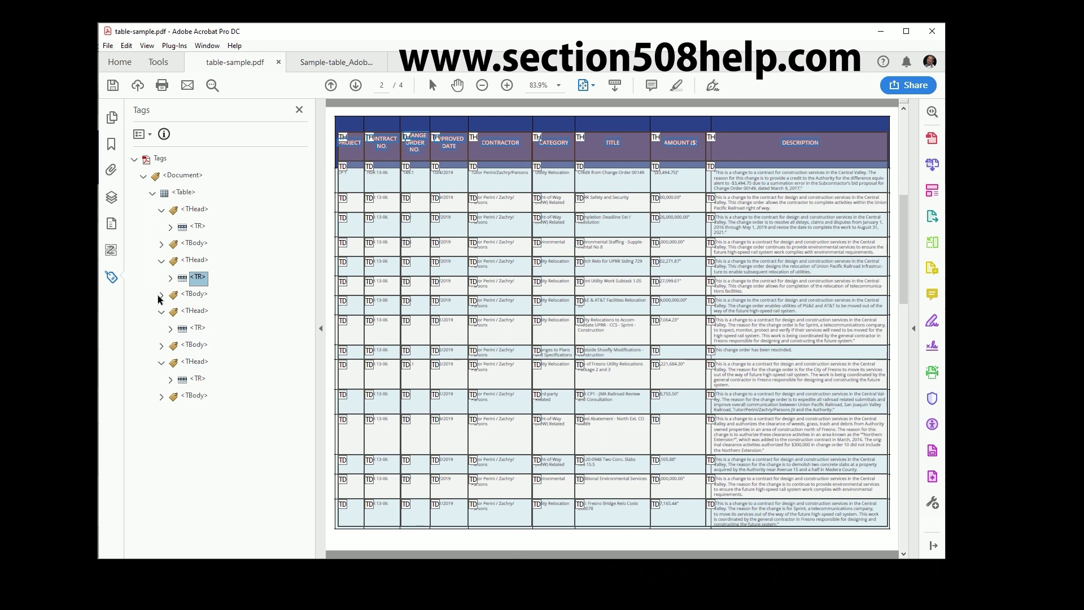
Step: Inspect the TH and P tags nested in page 2's header row, and collapse the row again
right_click(186, 278)
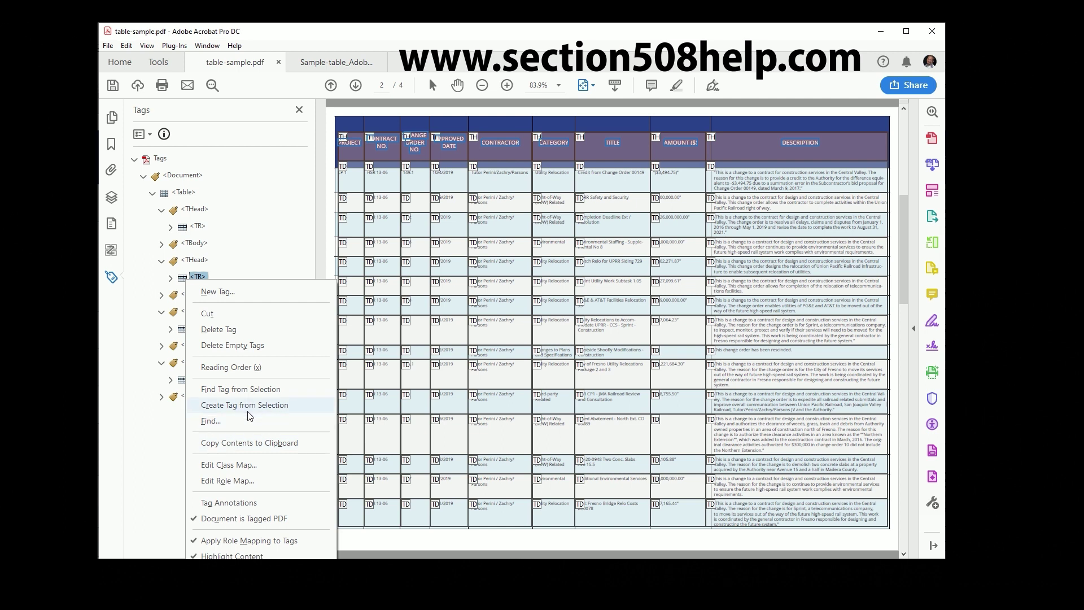
click(170, 278)
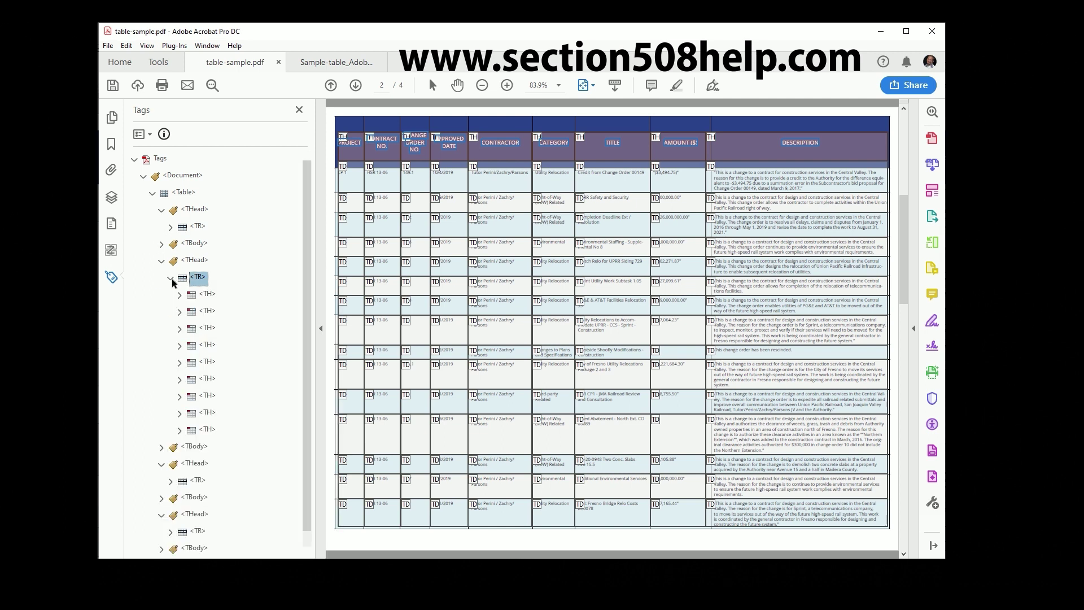
click(179, 294)
click(179, 329)
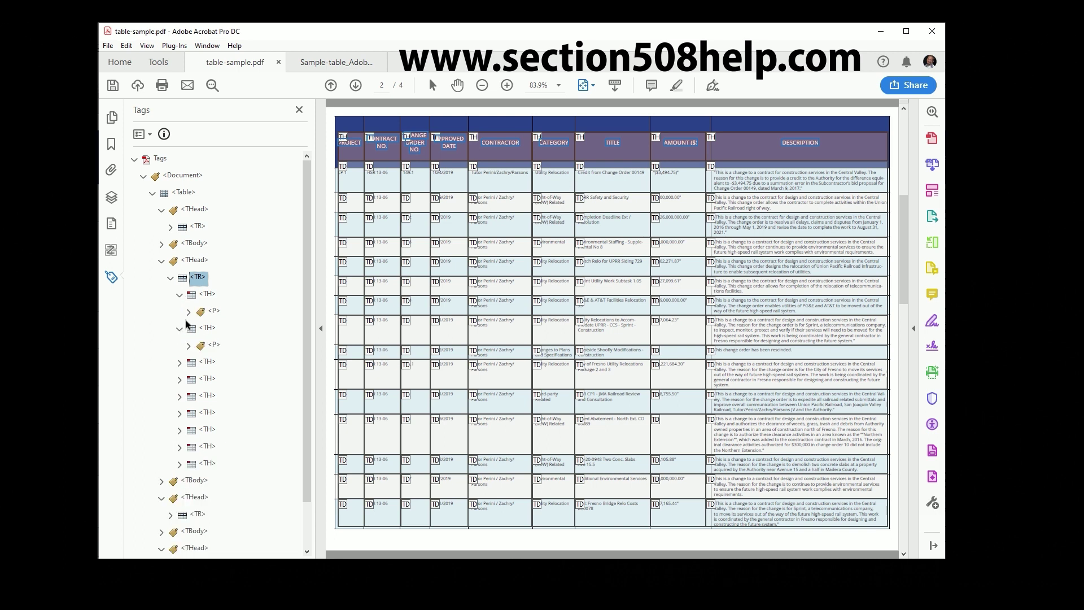
click(188, 311)
click(171, 279)
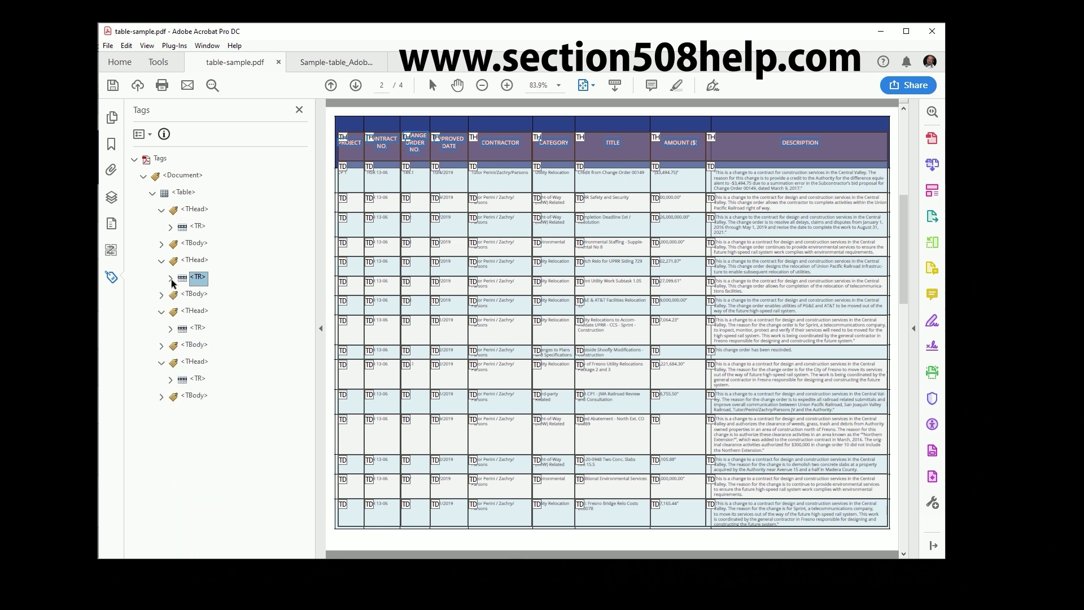
Step: Expand page 2's THead tag together with all of its nested tags down to the content items
click(162, 262)
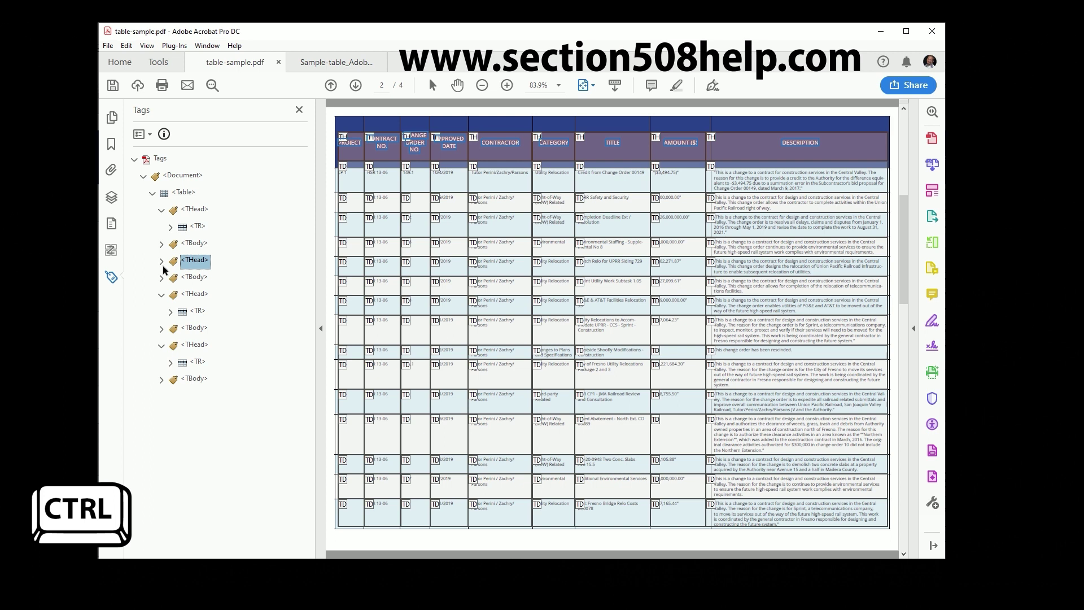
ctrl+click(162, 265)
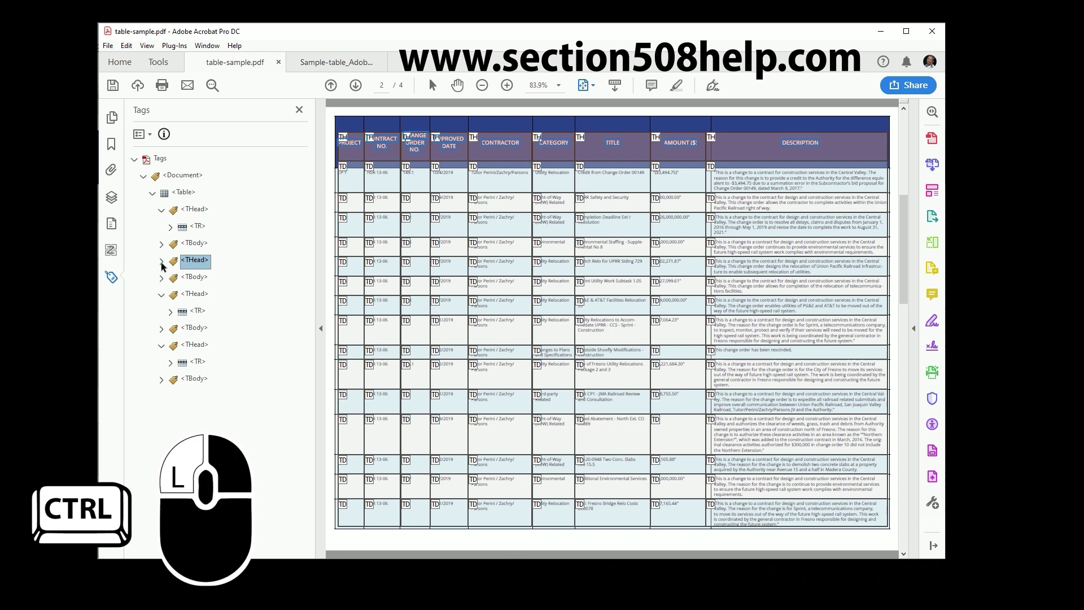
scroll(236, 325, down, 2)
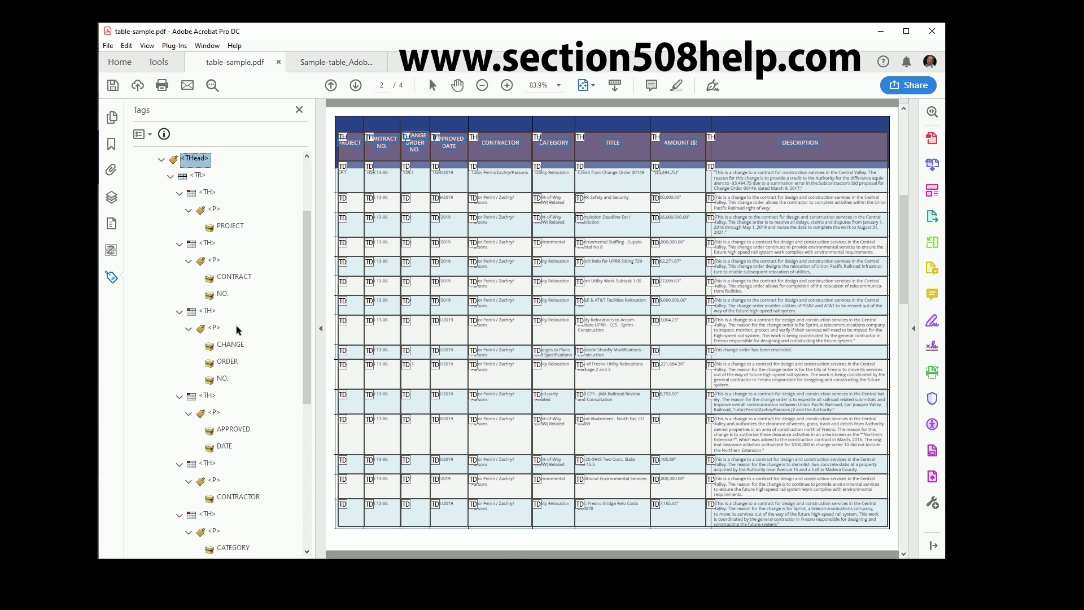
scroll(236, 325, down, 5)
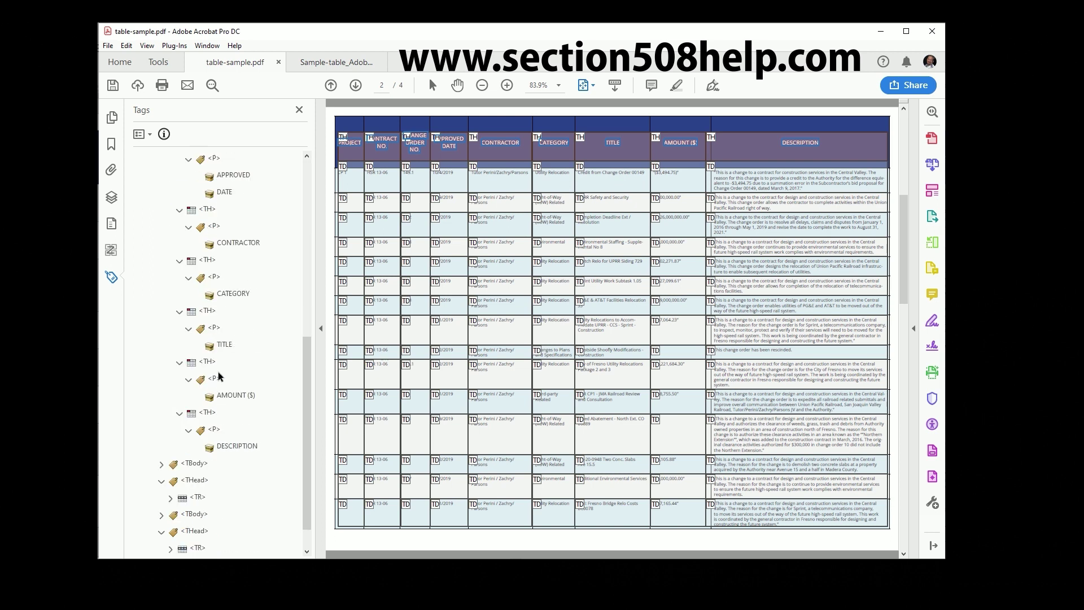
Step: Change all content items in page 2's header row, from PROJECT through DESCRIPTION, to artifacts of type Page
click(237, 446)
ctrl+click(236, 394)
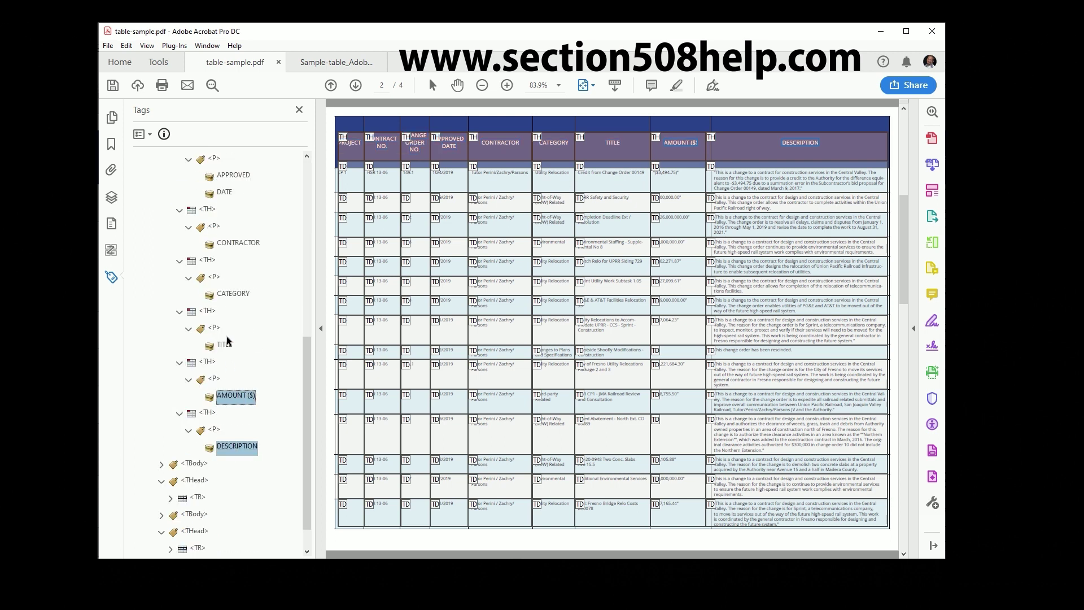
ctrl+click(227, 346)
ctrl+click(233, 294)
ctrl+click(237, 243)
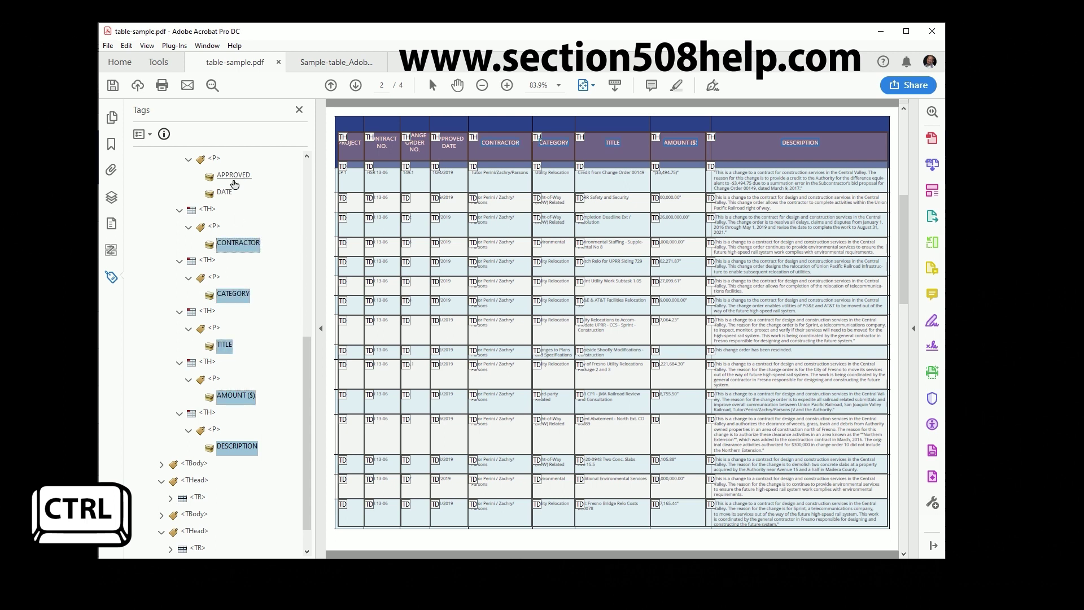
ctrl+click(233, 178)
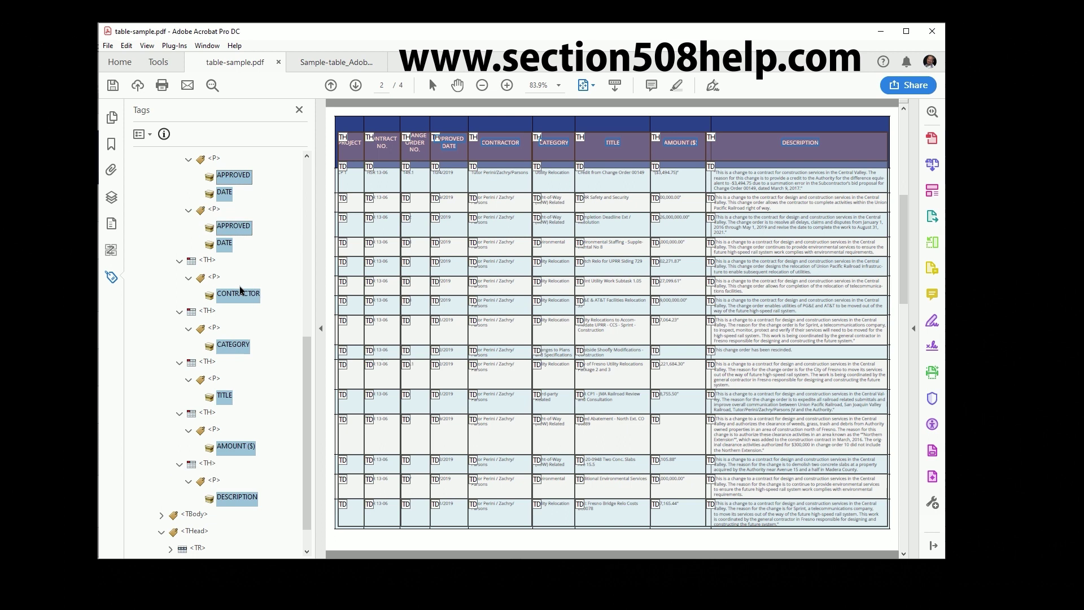
scroll(237, 286, up, 1)
ctrl+click(221, 278)
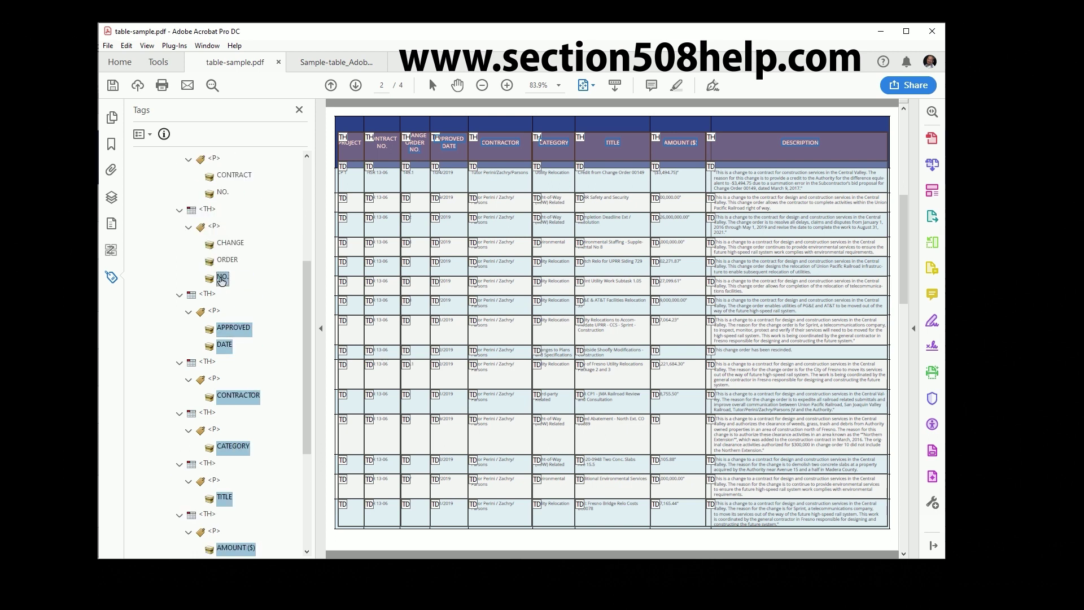
ctrl+click(227, 260)
ctrl+click(231, 244)
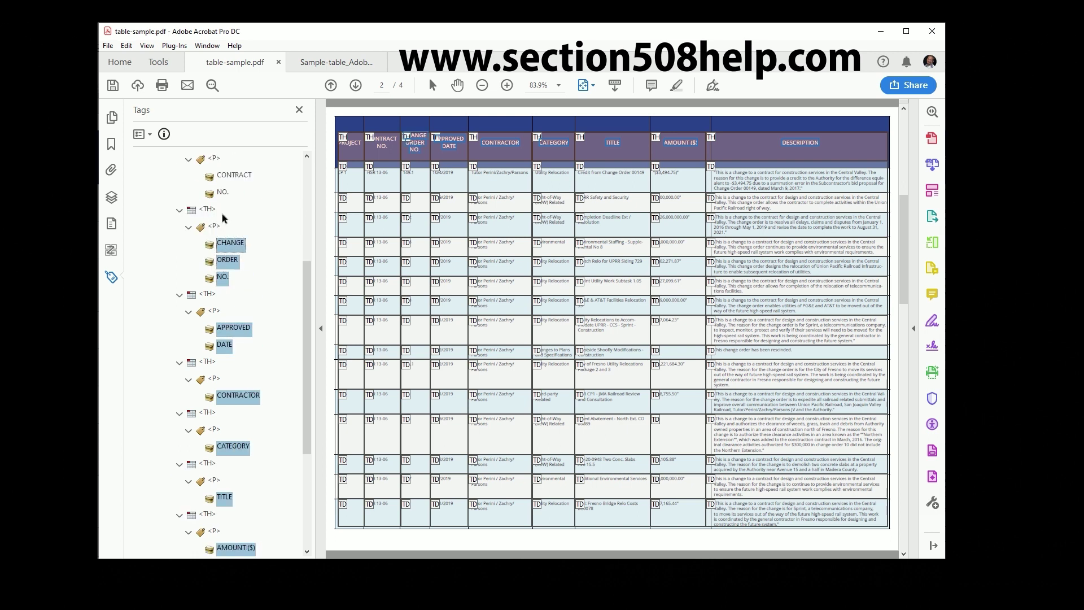
ctrl+click(222, 192)
ctrl+click(233, 175)
scroll(252, 321, up, 2)
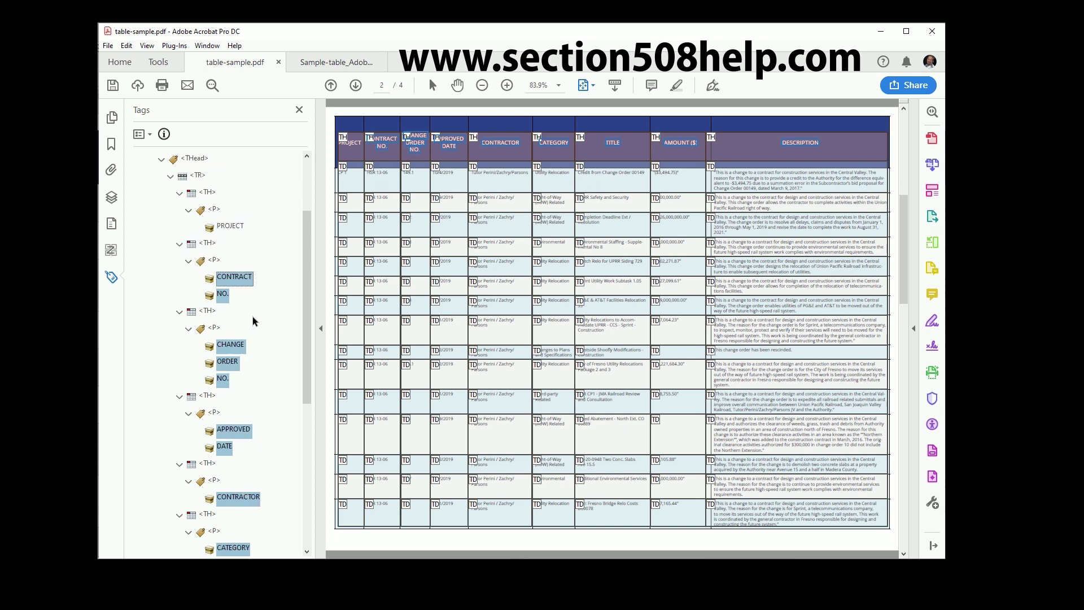
ctrl+click(220, 228)
right_click(220, 228)
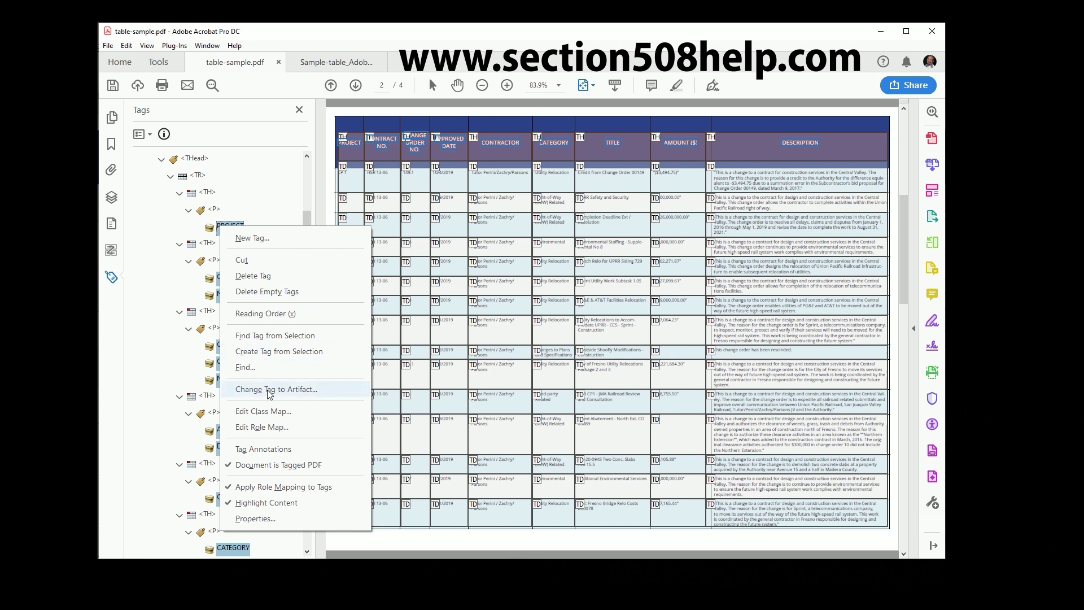
key(e)
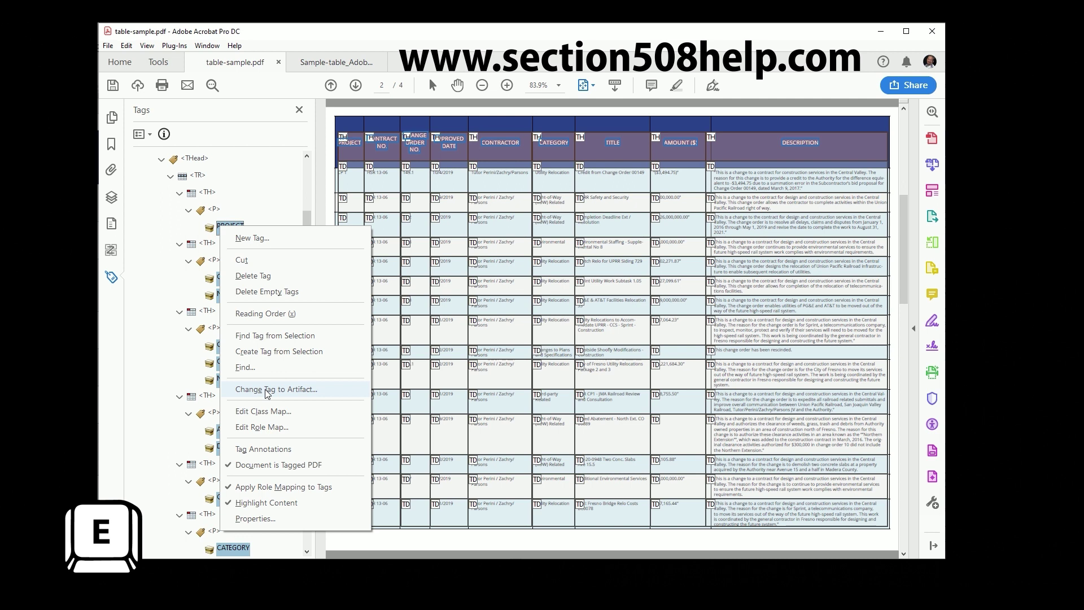
click(267, 390)
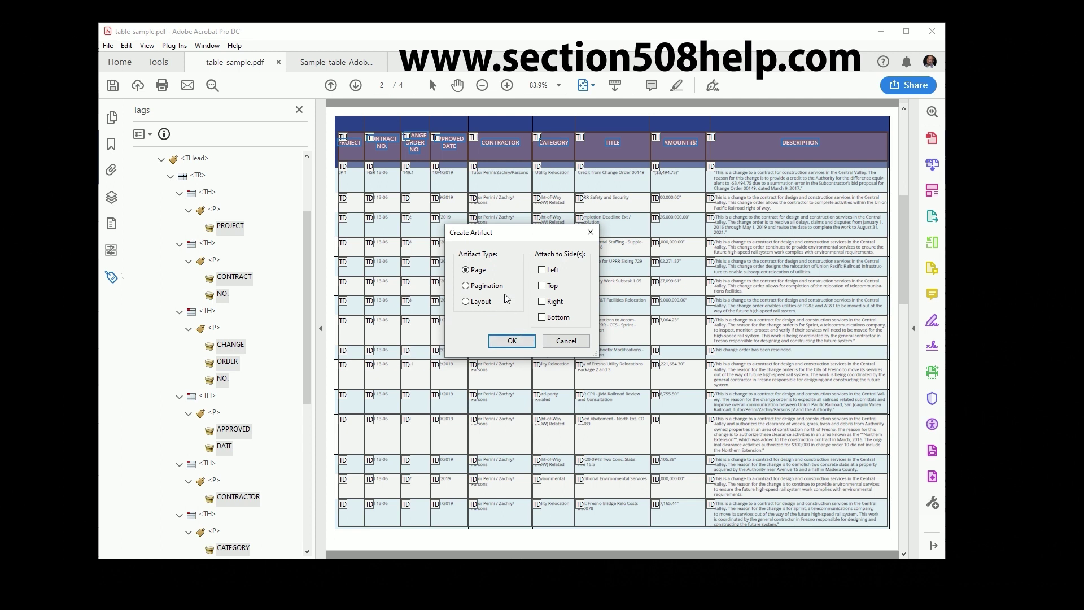
click(506, 343)
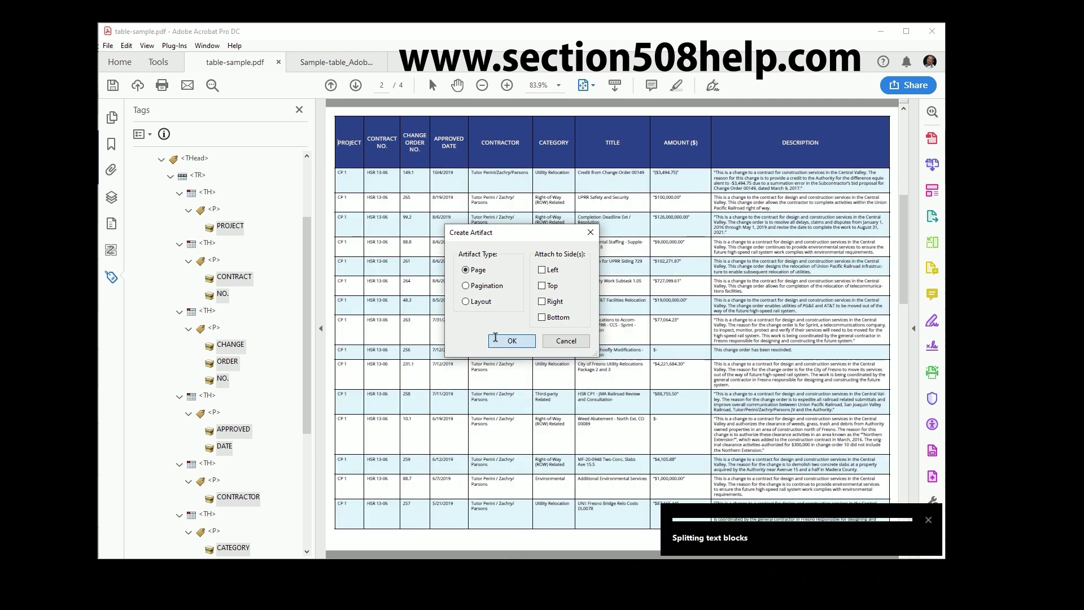
Step: Delete page 2's emptied THead tag together with its nested TR, TH and P tags
click(202, 179)
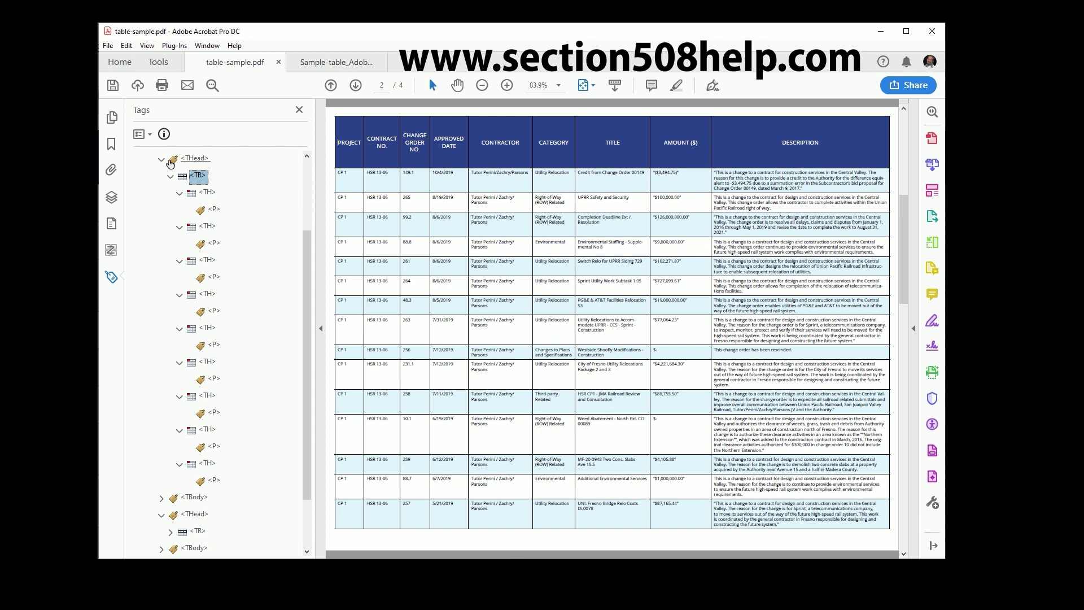
click(197, 165)
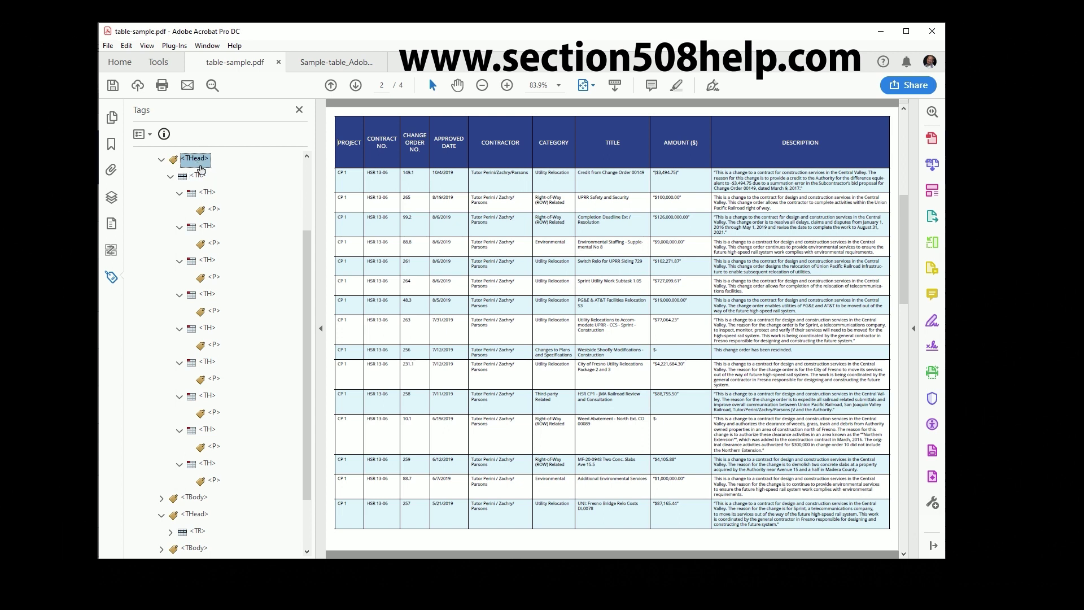
key(Delete)
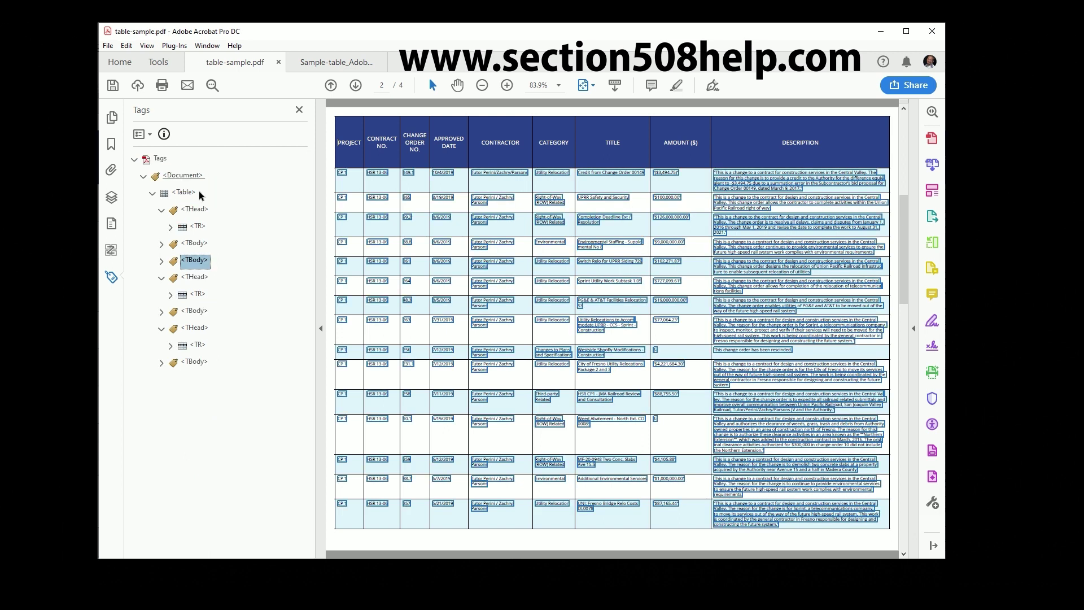
Step: Expand the TR tag in page 3's THead together with all of its nested tags down to the content items
click(199, 279)
click(197, 294)
key(Right)
click(193, 282)
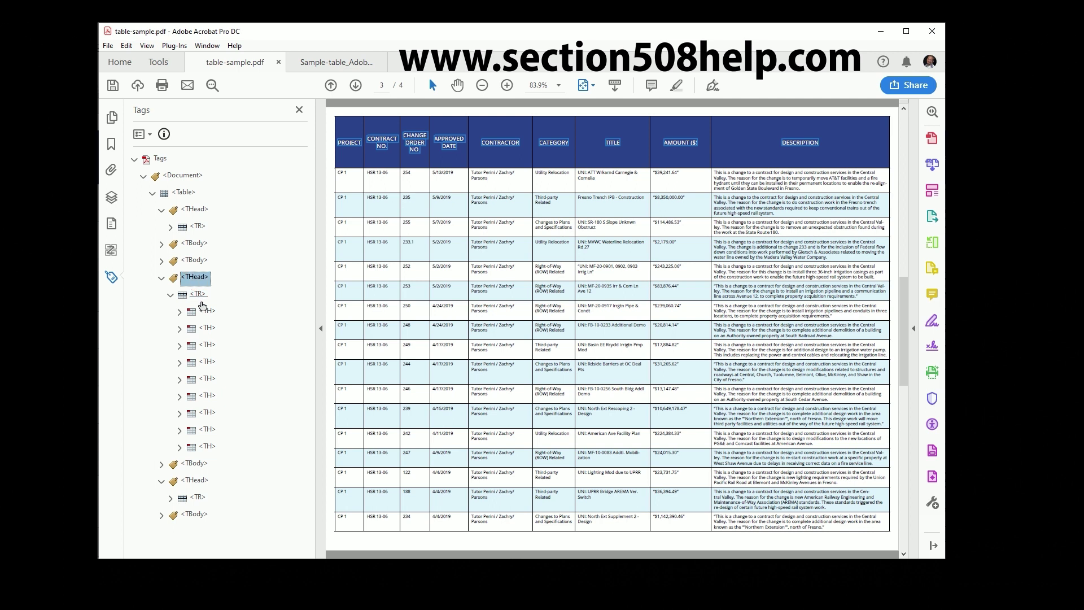
click(197, 294)
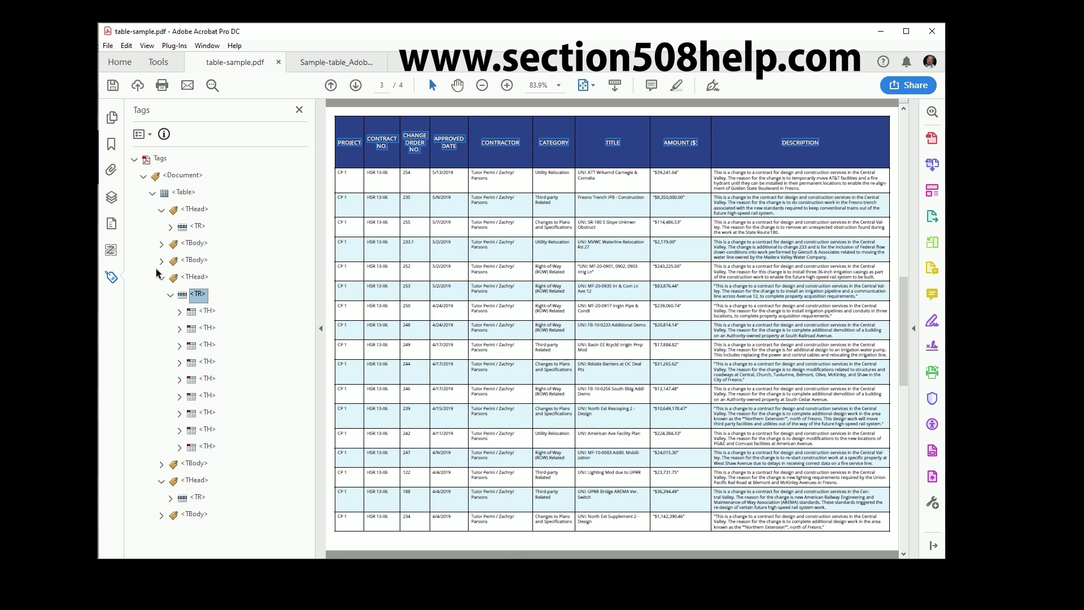
click(171, 295)
key(ctrl)
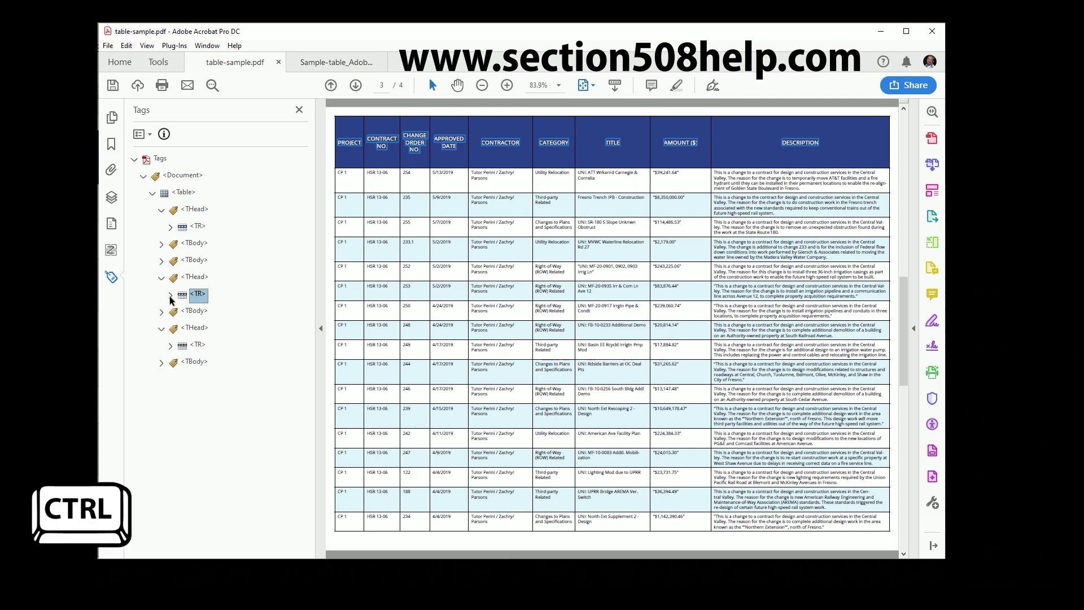
ctrl+click(169, 295)
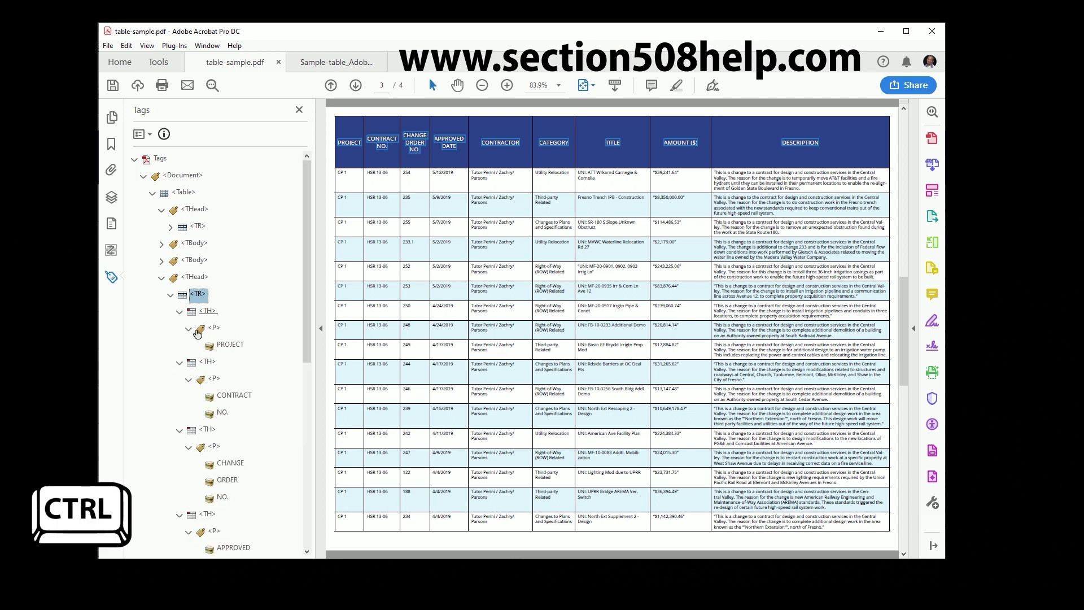
click(230, 346)
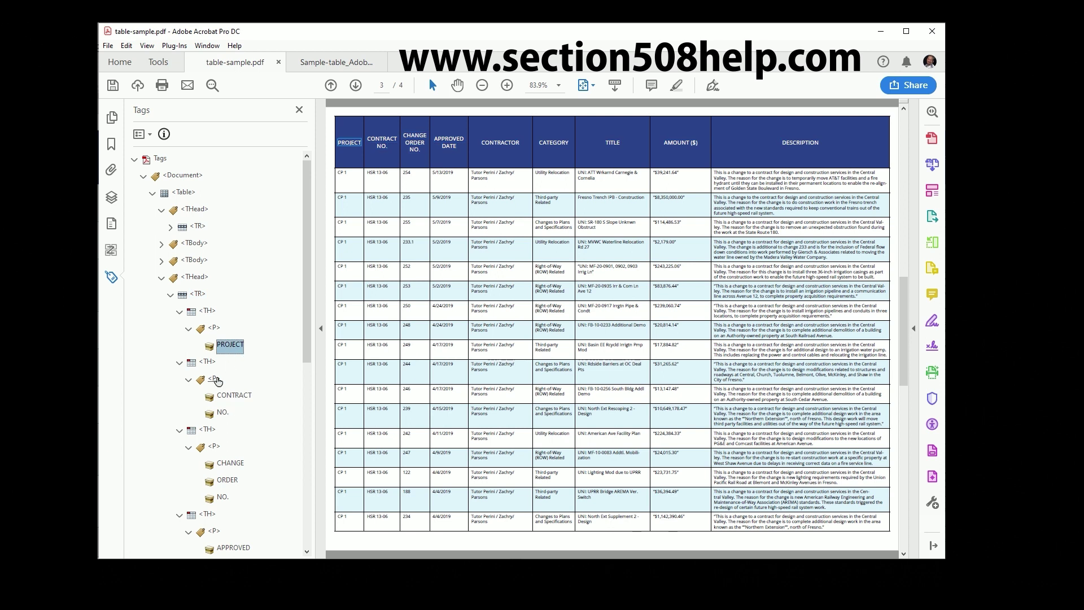
scroll(220, 378, down, 2)
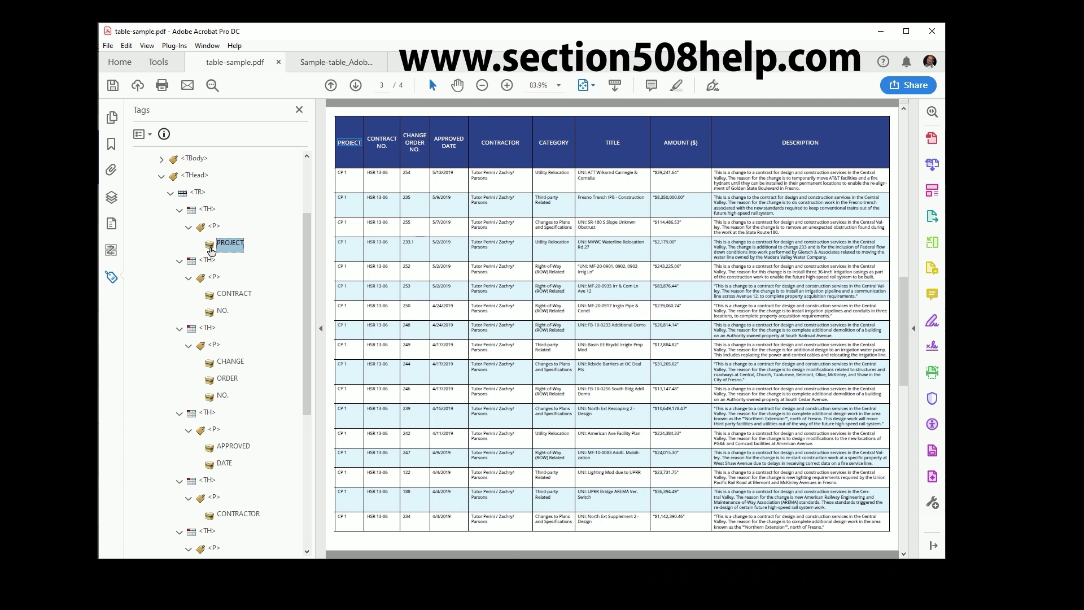
ctrl+click(210, 298)
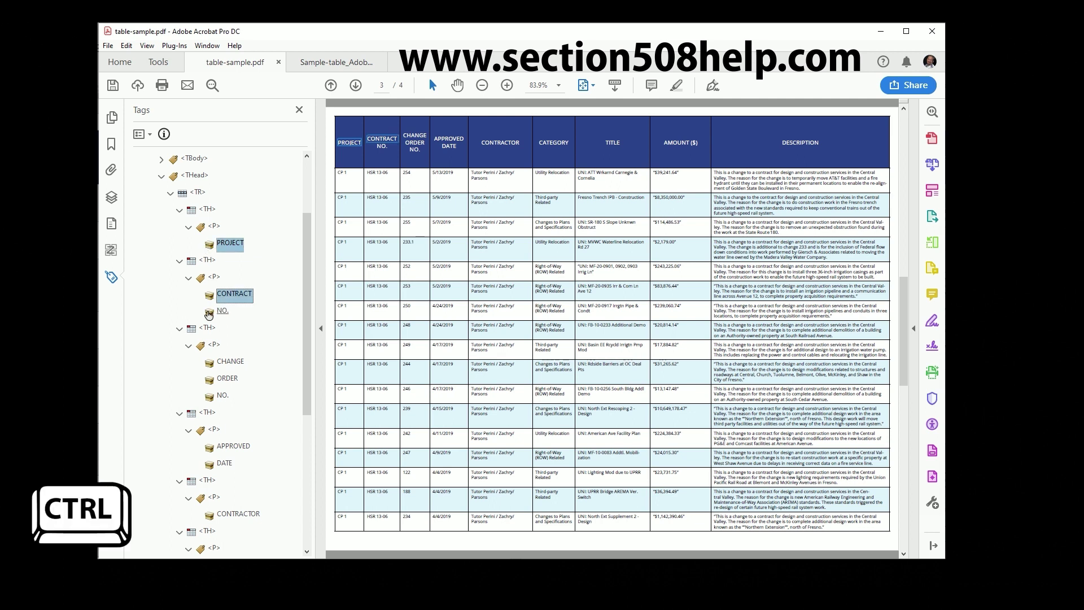
ctrl+click(209, 314)
ctrl+click(211, 362)
ctrl+click(213, 382)
ctrl+click(210, 398)
ctrl+click(209, 449)
ctrl+click(211, 466)
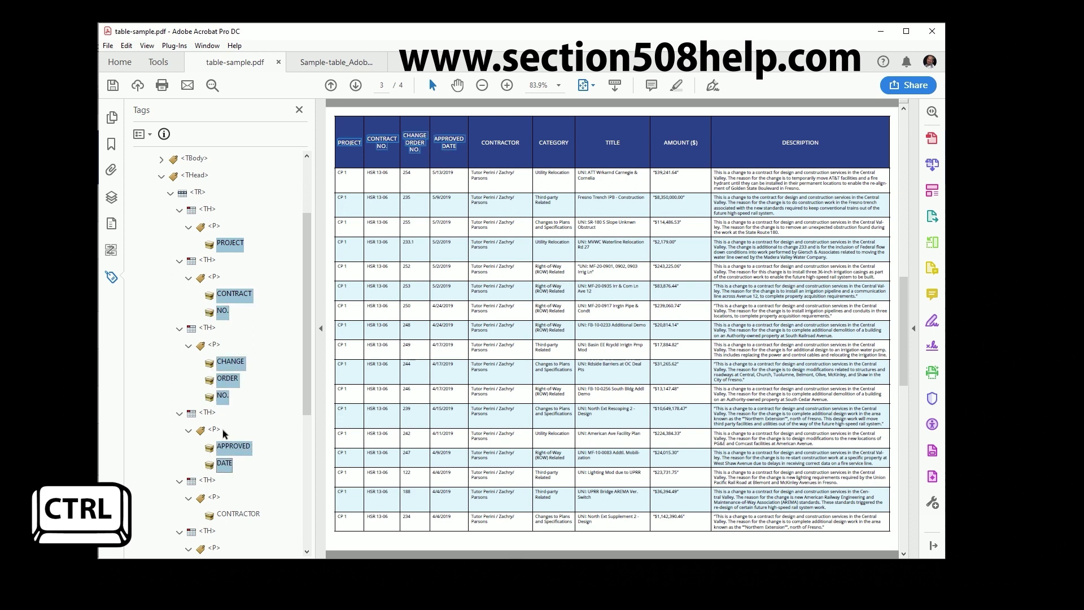
scroll(224, 469, down, 4)
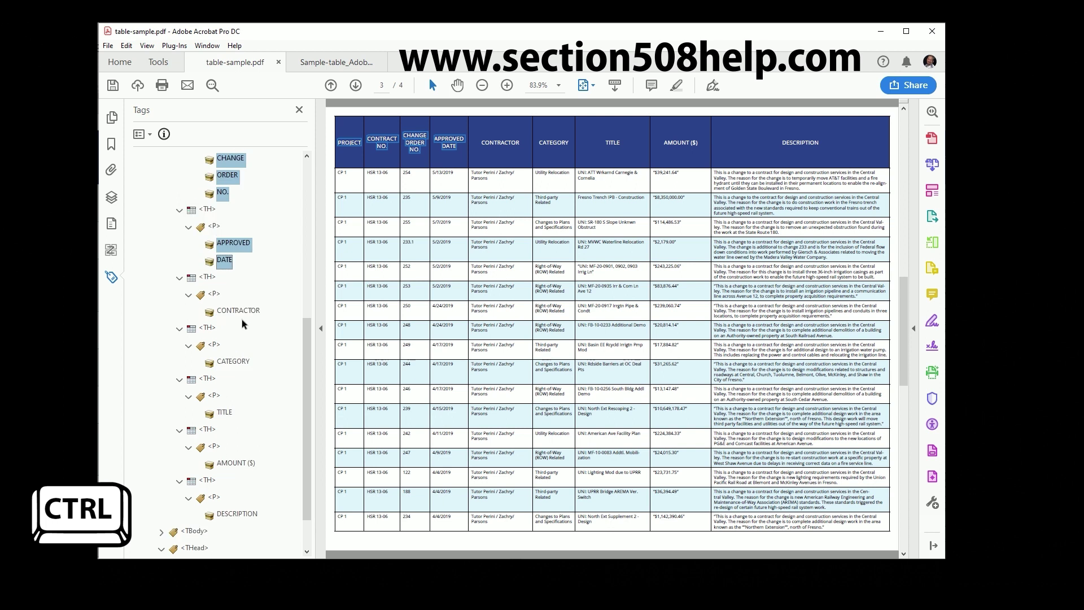
ctrl+click(238, 317)
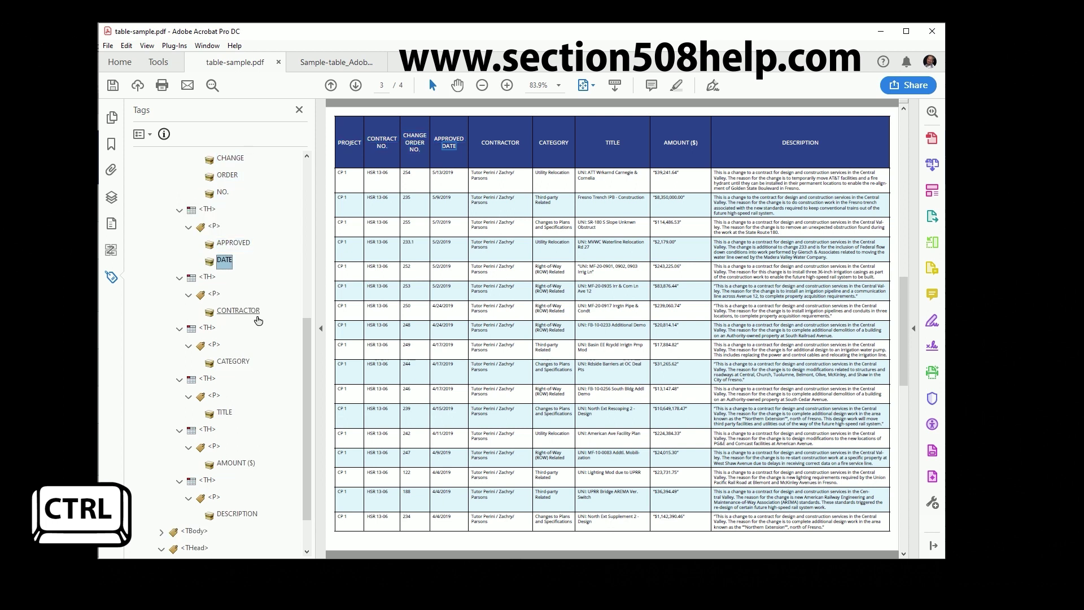
Step: Change all content items in page 3's header row, from PROJECT through DESCRIPTION, to artifacts of type Page
scroll(254, 319, up, 5)
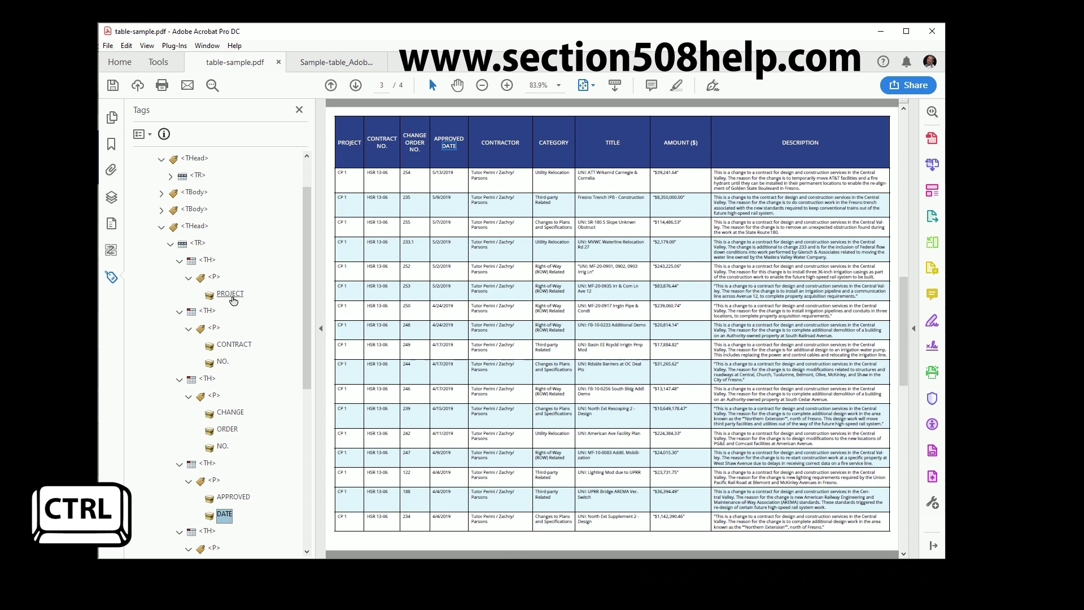
click(230, 295)
ctrl+click(226, 347)
ctrl+click(222, 361)
ctrl+click(228, 412)
ctrl+click(227, 429)
ctrl+click(223, 446)
scroll(226, 446, down, 3)
ctrl+click(232, 346)
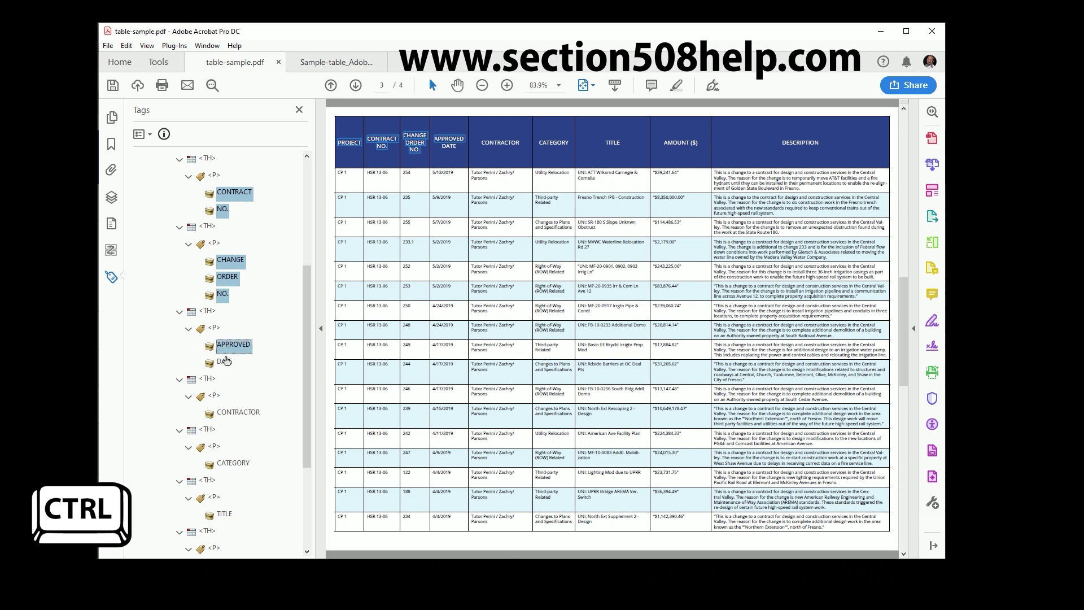
ctrl+click(224, 361)
ctrl+click(229, 412)
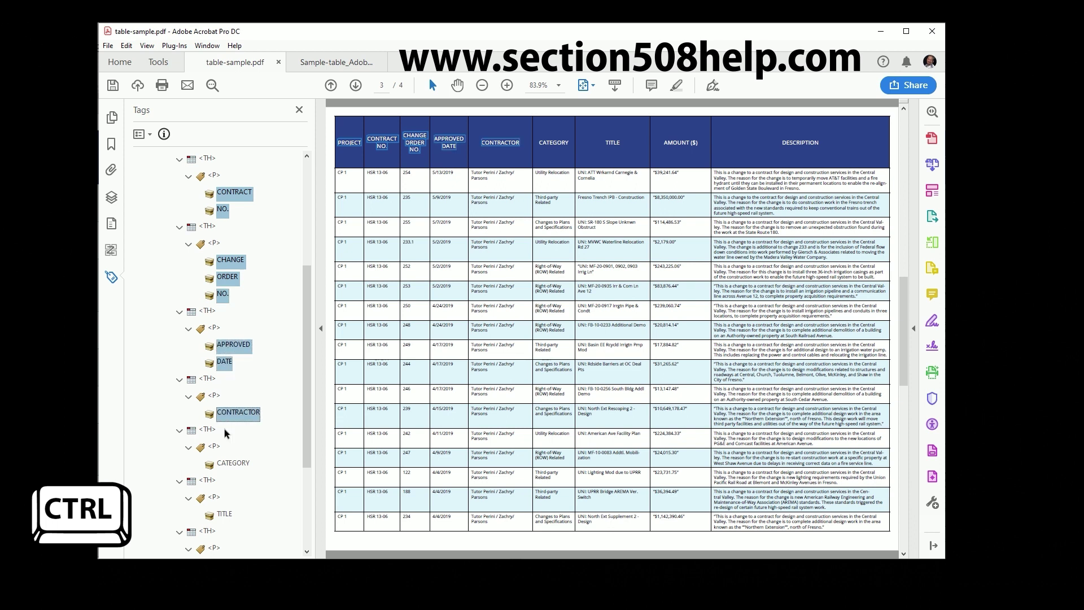
ctrl+click(223, 463)
ctrl+click(224, 513)
scroll(229, 497, down, 2)
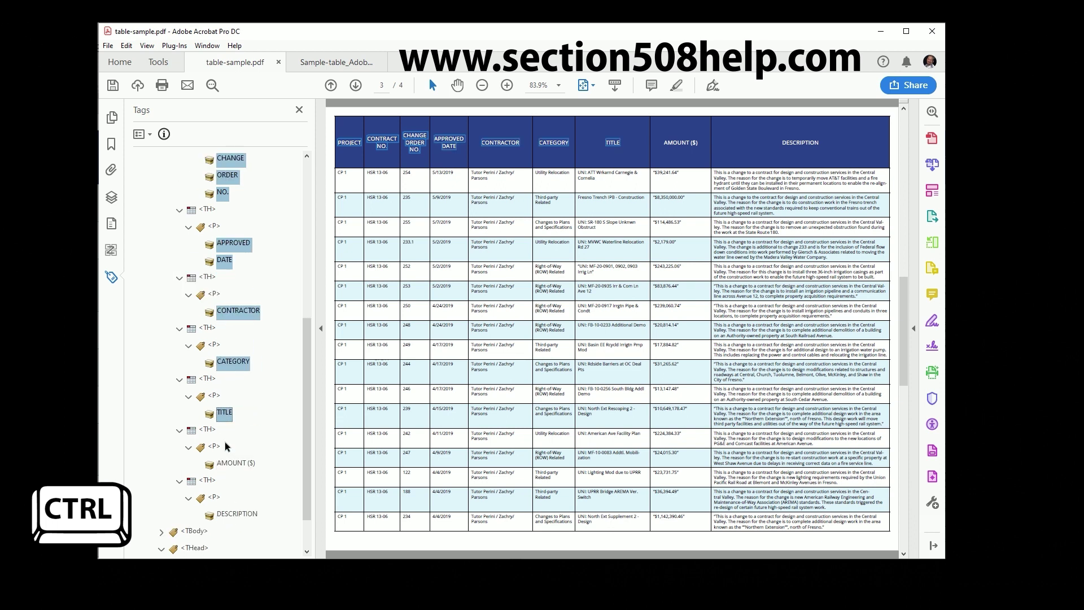
ctrl+click(234, 464)
ctrl+click(222, 513)
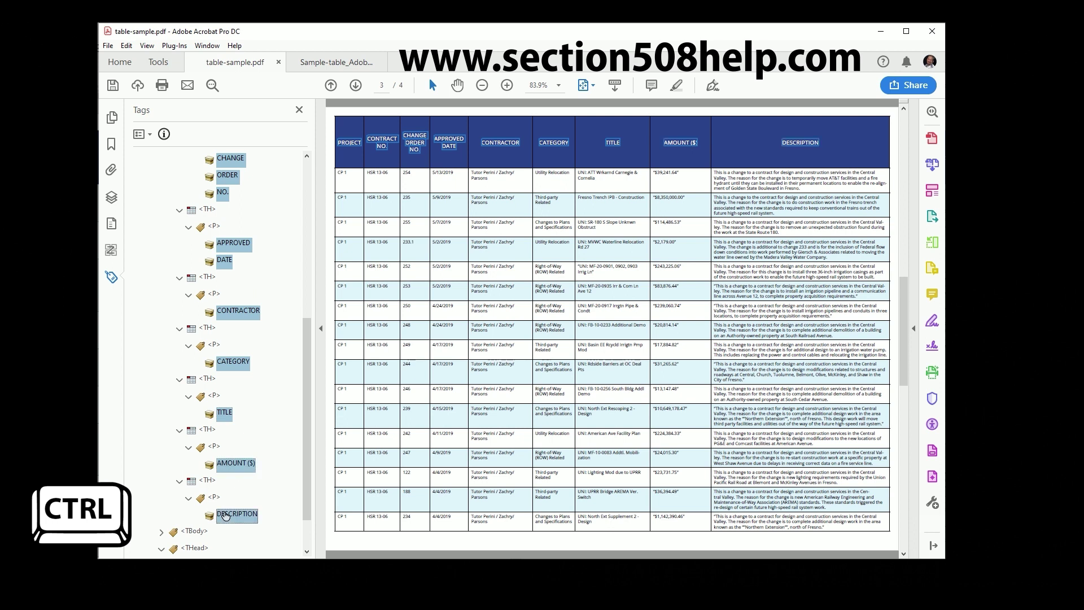
right_click(223, 513)
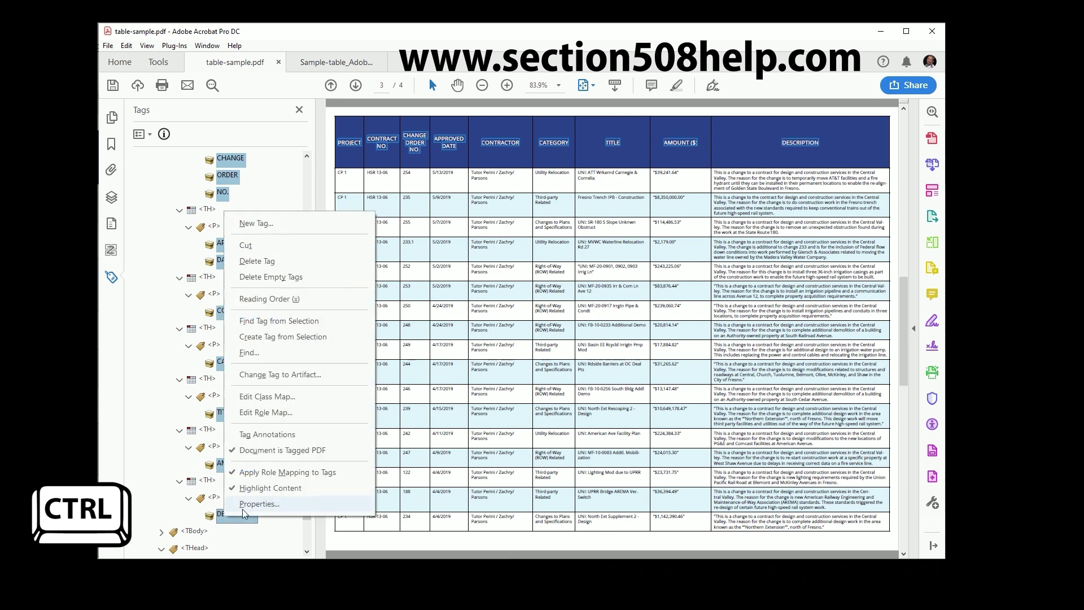
right_click(277, 381)
key(e)
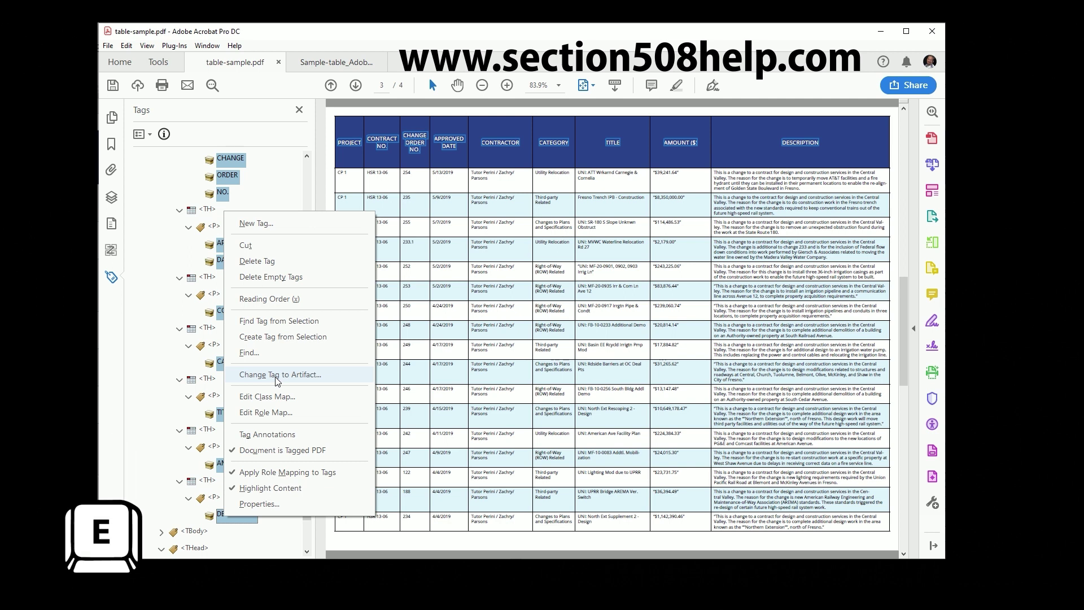
click(276, 375)
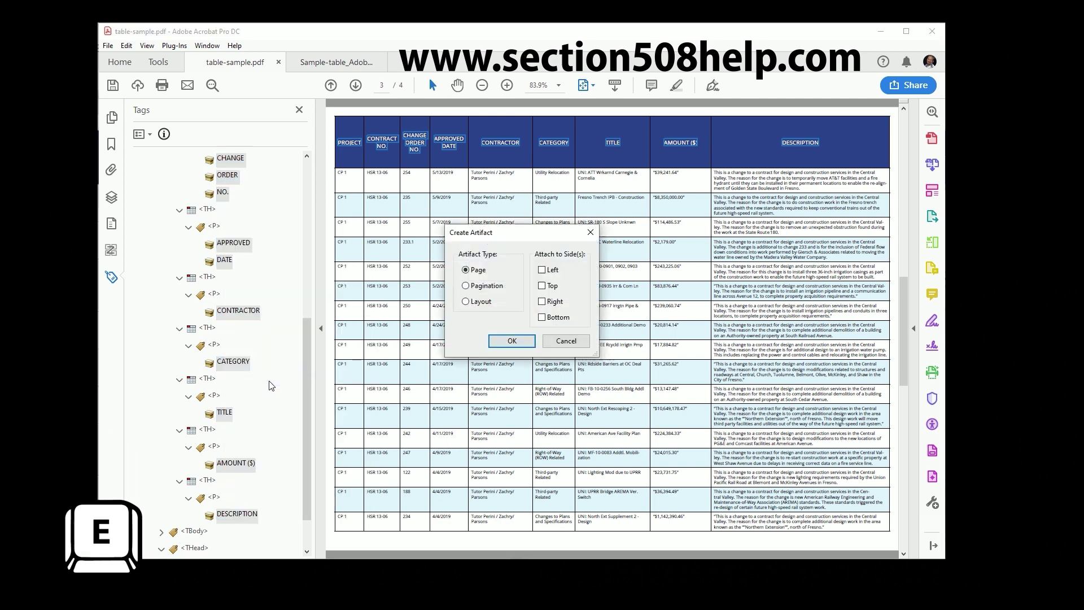
click(524, 342)
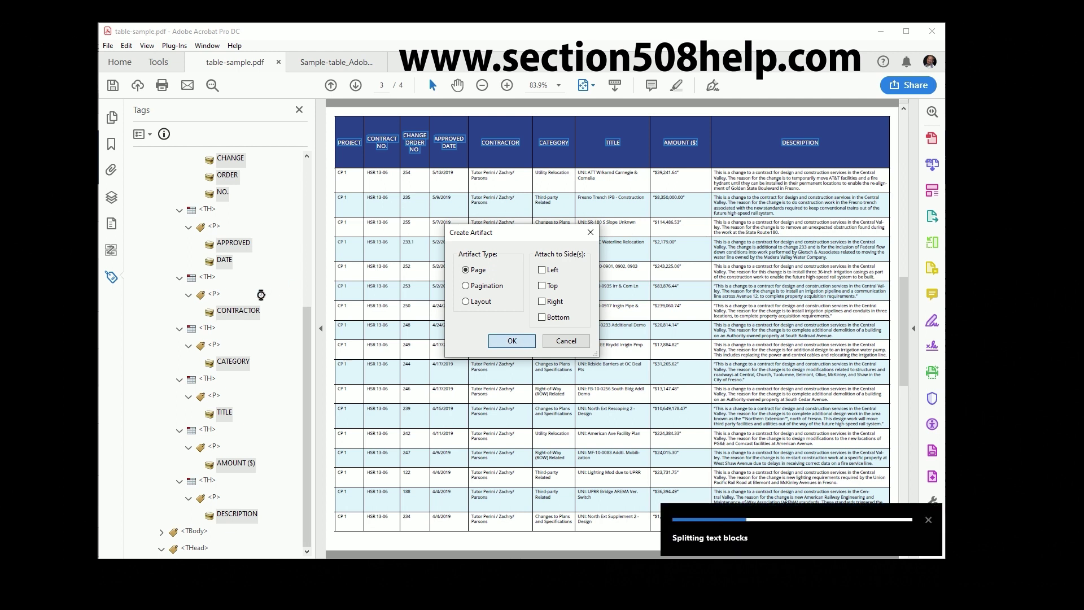
Step: Delete page 3's emptied THead tag together with its nested TR, TH and P tags
scroll(226, 327, up, 2)
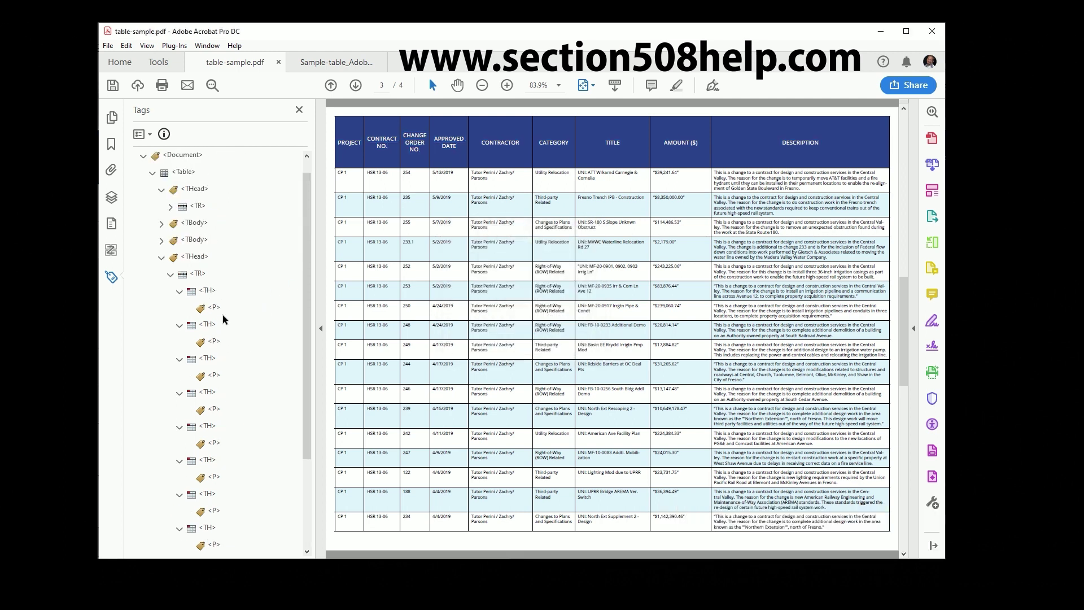
click(205, 262)
key(Delete)
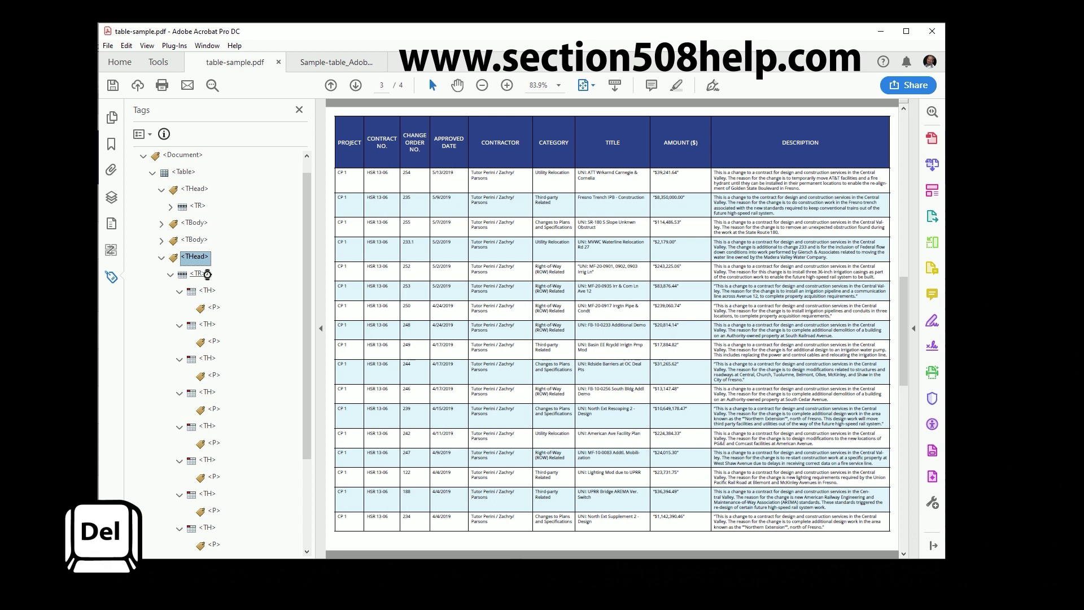
Step: Expand the TR tag in page 4's THead together with all of its nested tags down to the content items
click(194, 294)
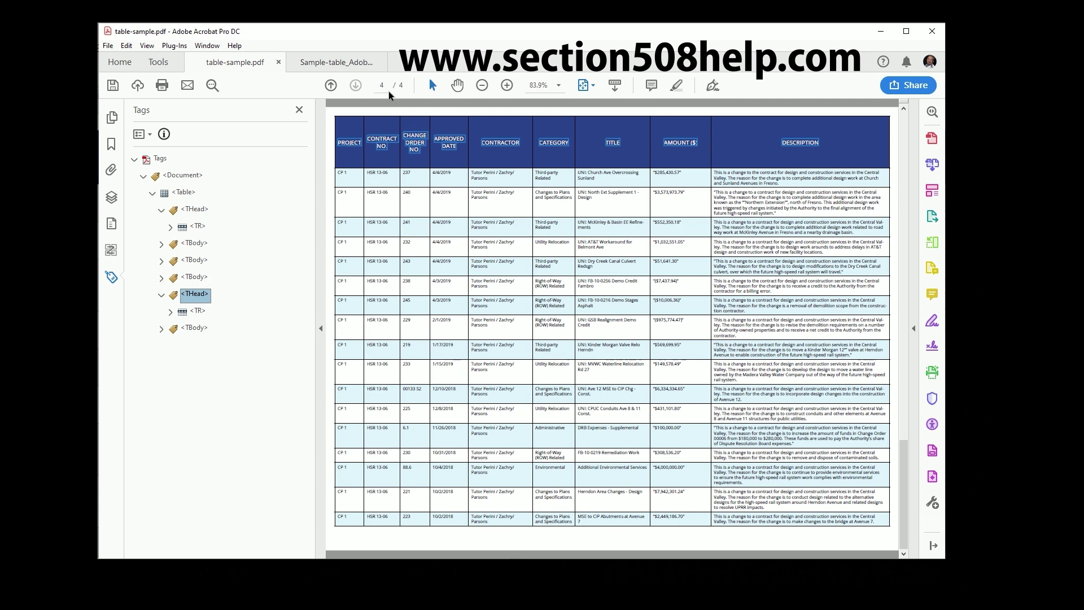
click(180, 313)
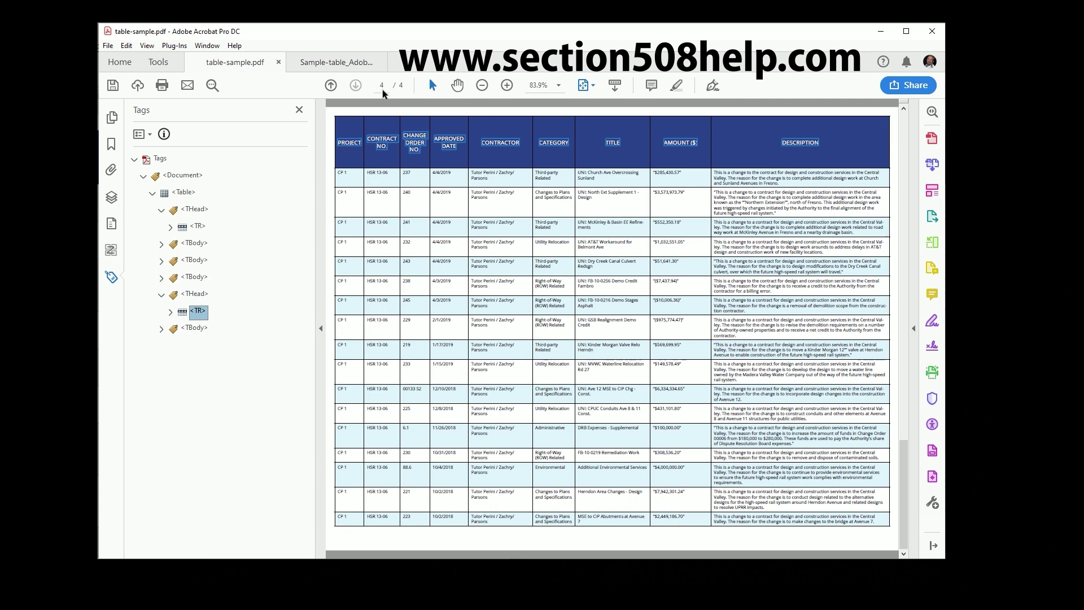
click(170, 312)
click(171, 313)
key(ctrl)
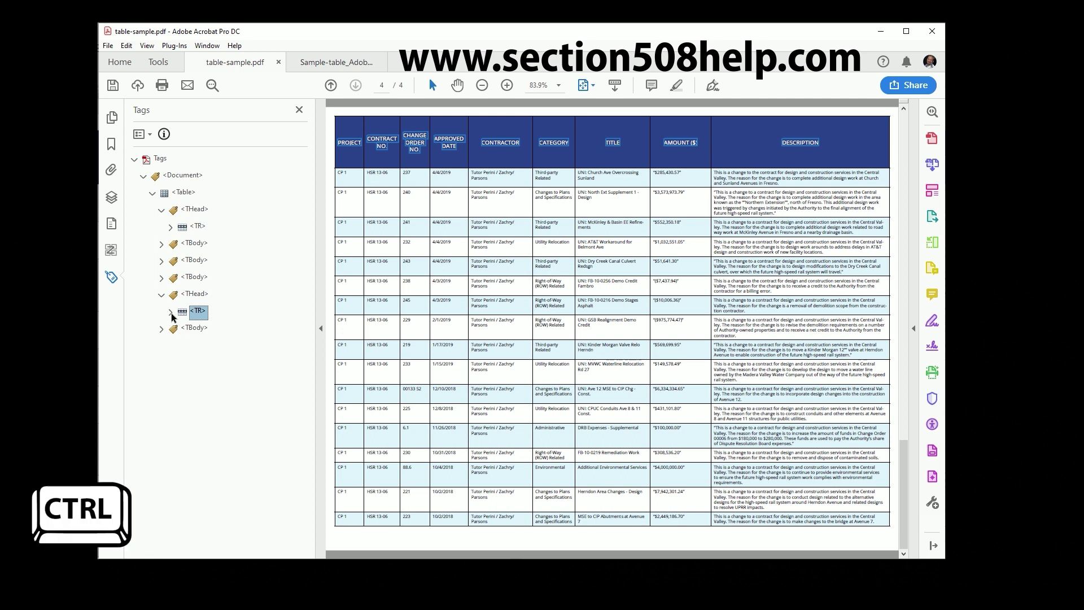
ctrl+click(170, 312)
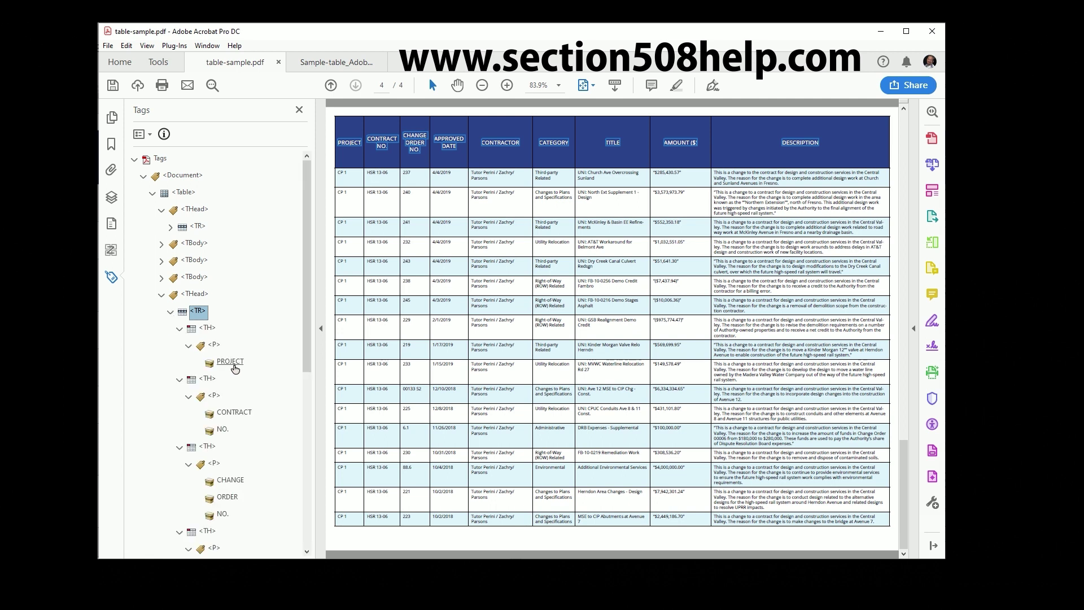
Step: Change all content items in page 4's header row, from PROJECT through DESCRIPTION, to artifacts of type Page and delete the emptied THead tag
scroll(235, 369, down, 3)
click(227, 207)
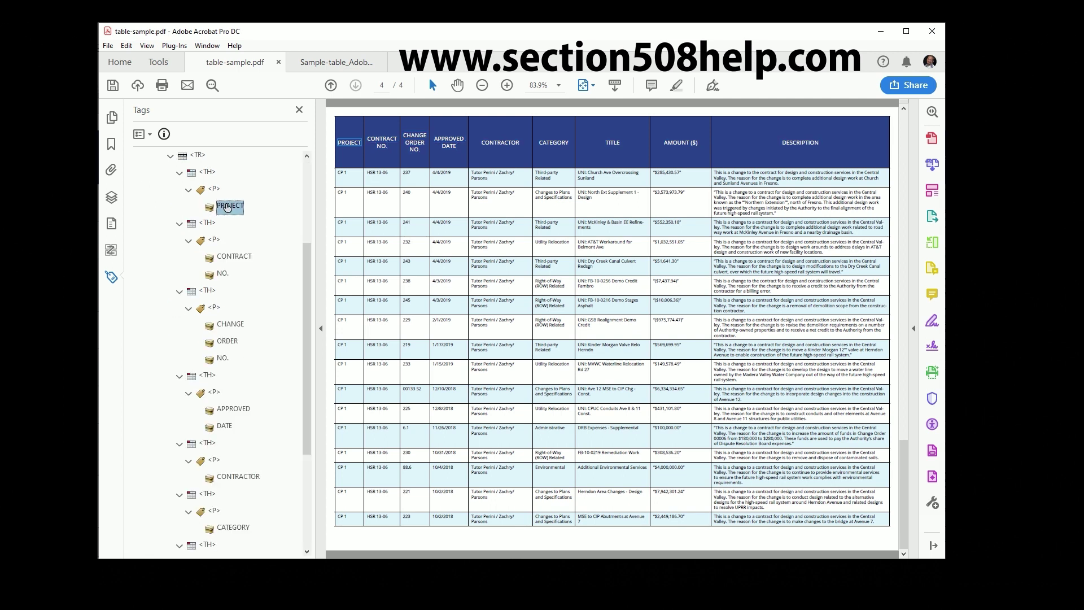
ctrl+click(234, 257)
ctrl+click(223, 274)
ctrl+click(230, 325)
ctrl+click(228, 342)
ctrl+click(222, 359)
ctrl+click(233, 409)
ctrl+click(224, 426)
ctrl+click(224, 476)
ctrl+click(231, 526)
scroll(229, 516, down, 3)
ctrl+click(226, 477)
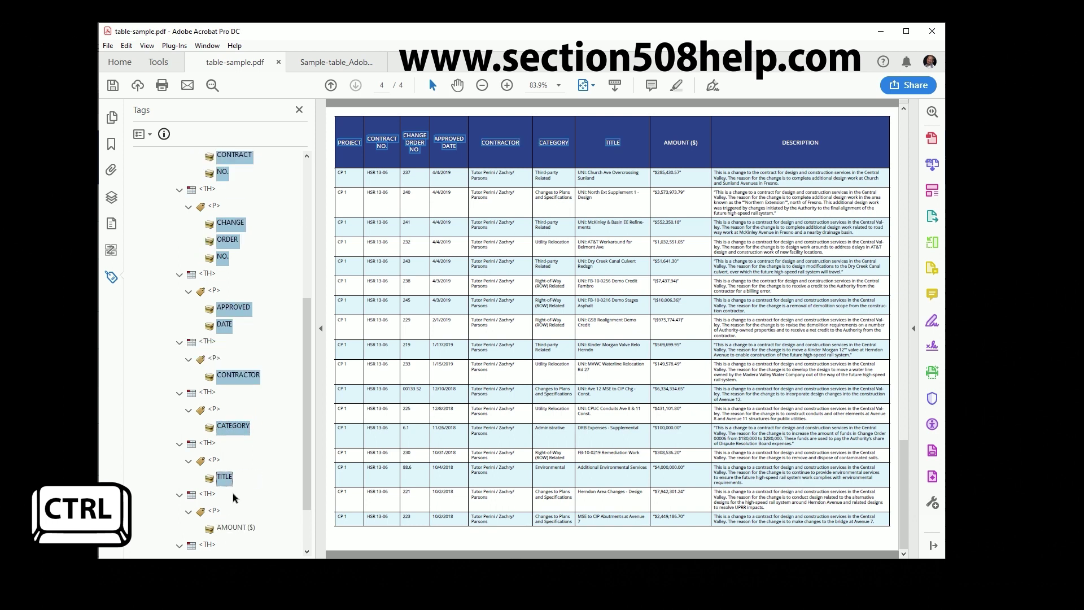
ctrl+click(226, 527)
scroll(226, 527, down, 2)
ctrl+click(229, 526)
right_click(228, 527)
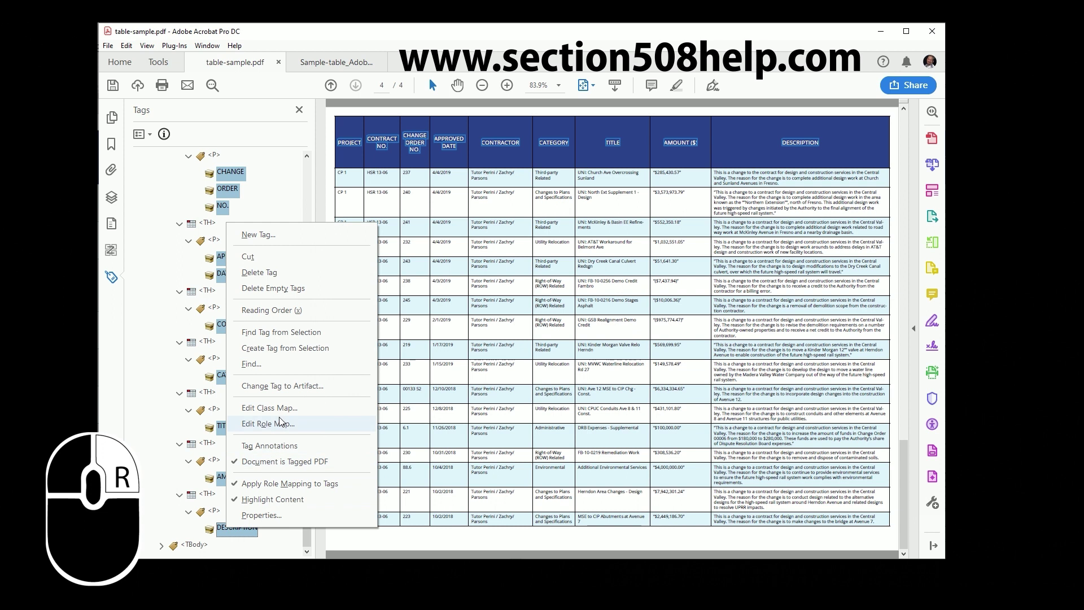
key(Return)
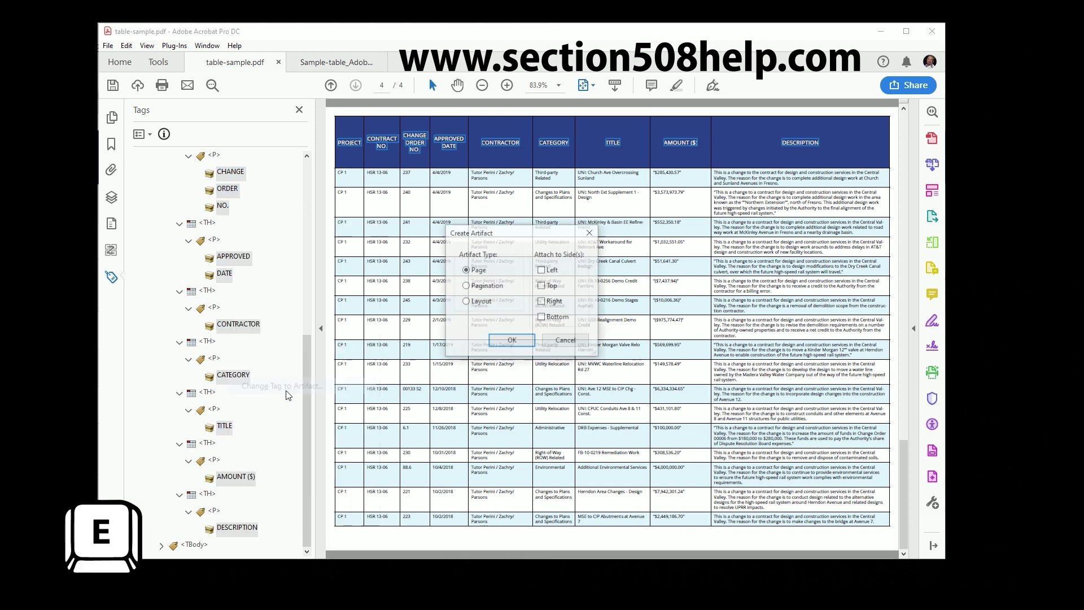
click(512, 341)
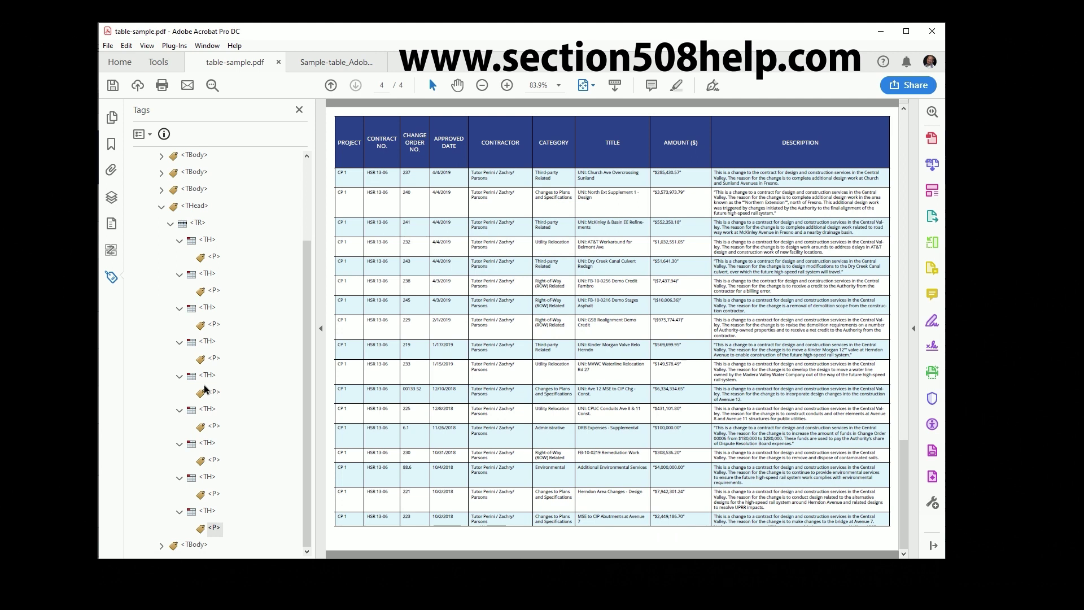
click(198, 211)
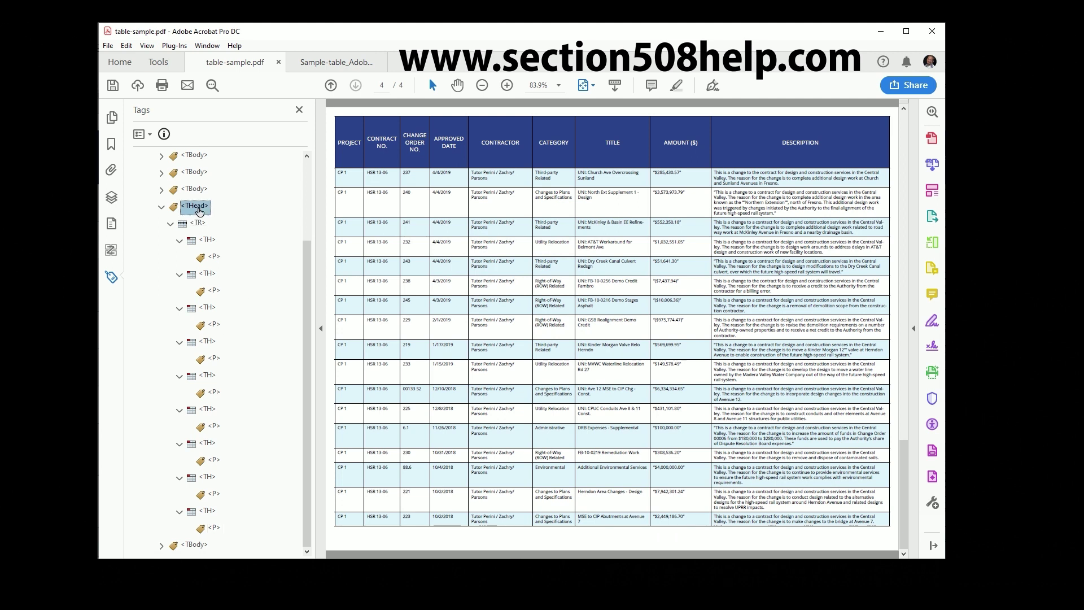
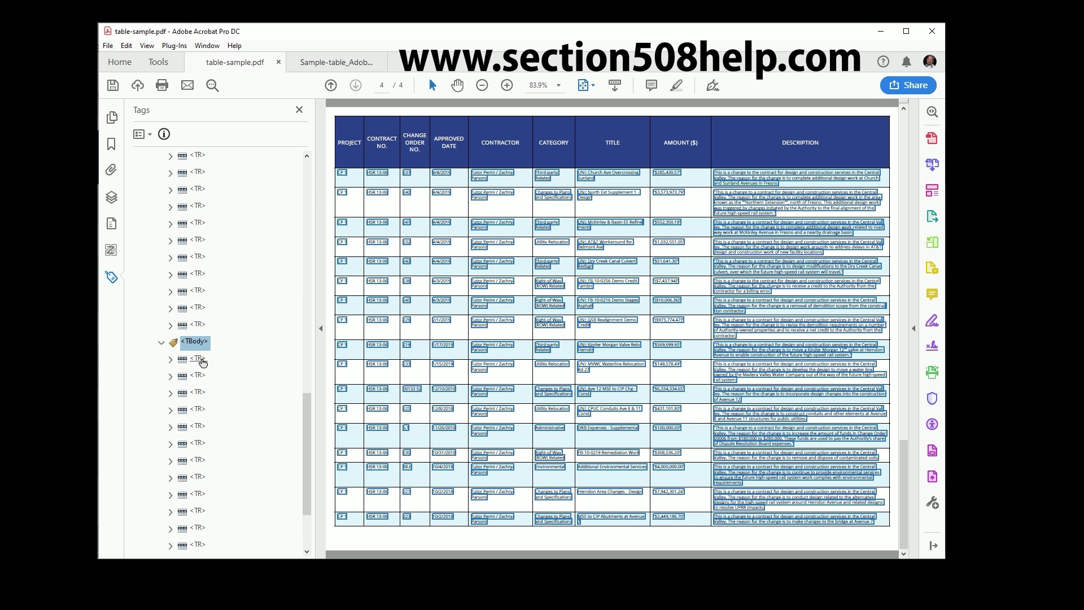
Step: Move all TR tags from page 4's TBody to the end of page 3's TBody
scroll(195, 412, down, 2)
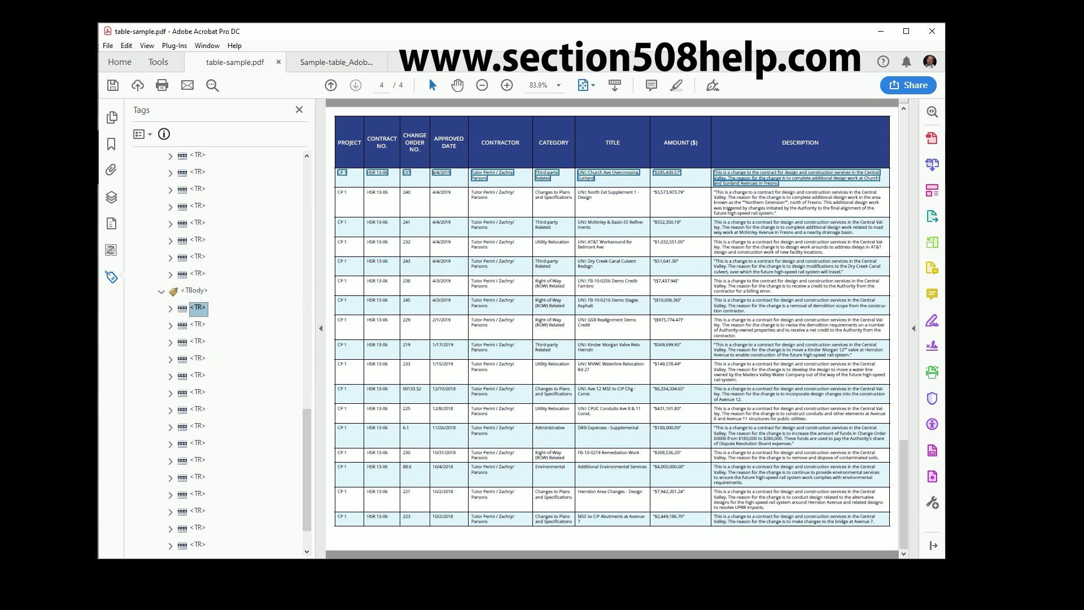
shift+click(197, 546)
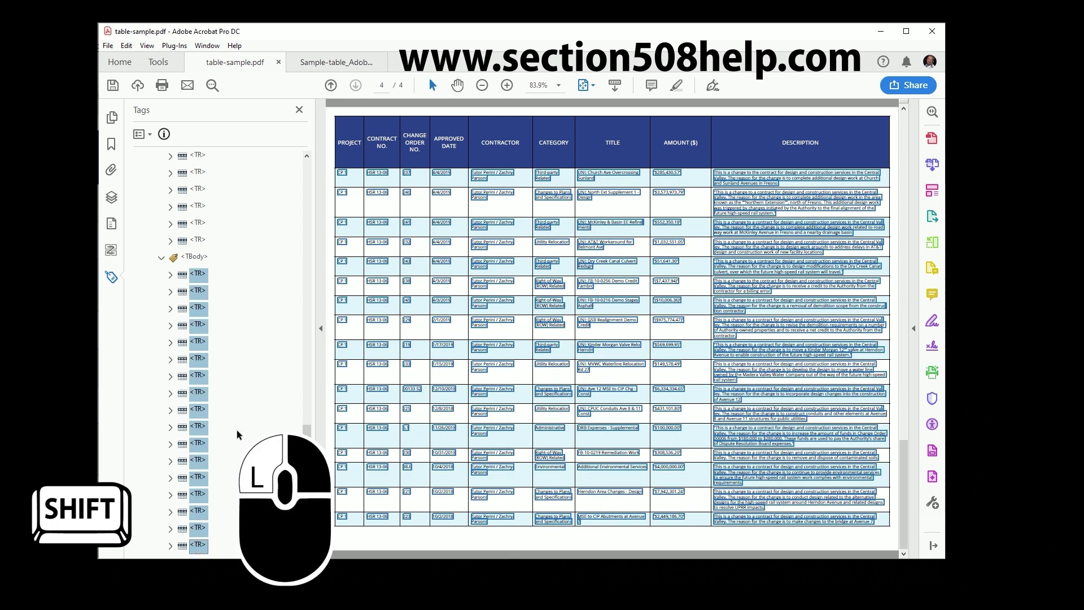
scroll(236, 422, up, 2)
drag(195, 373, 182, 346)
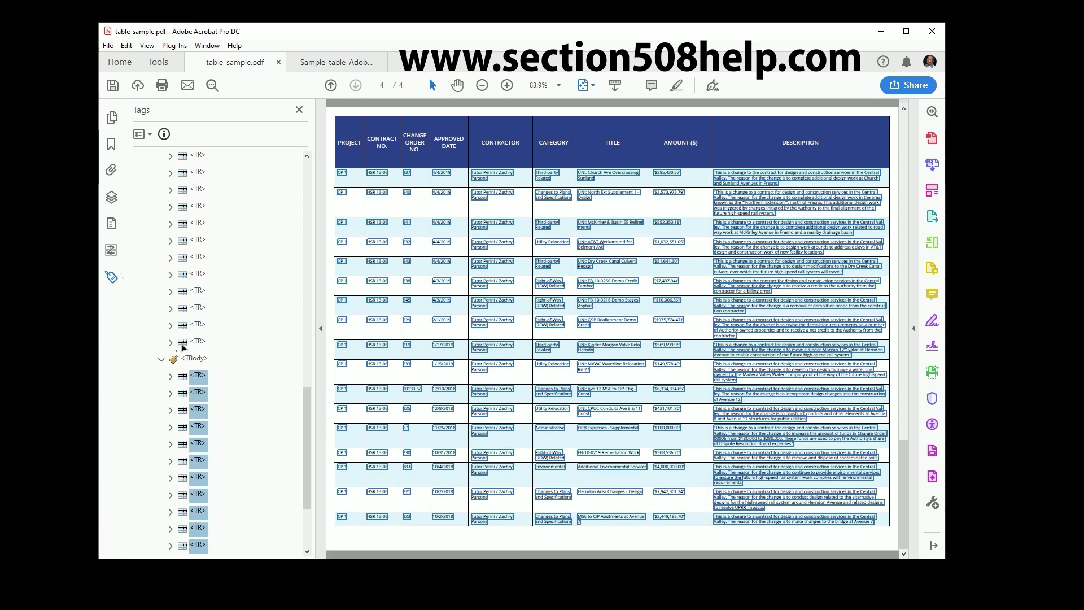
mouse_move(183, 345)
mouse_down()
mouse_move(199, 349)
mouse_move(180, 351)
mouse_up()
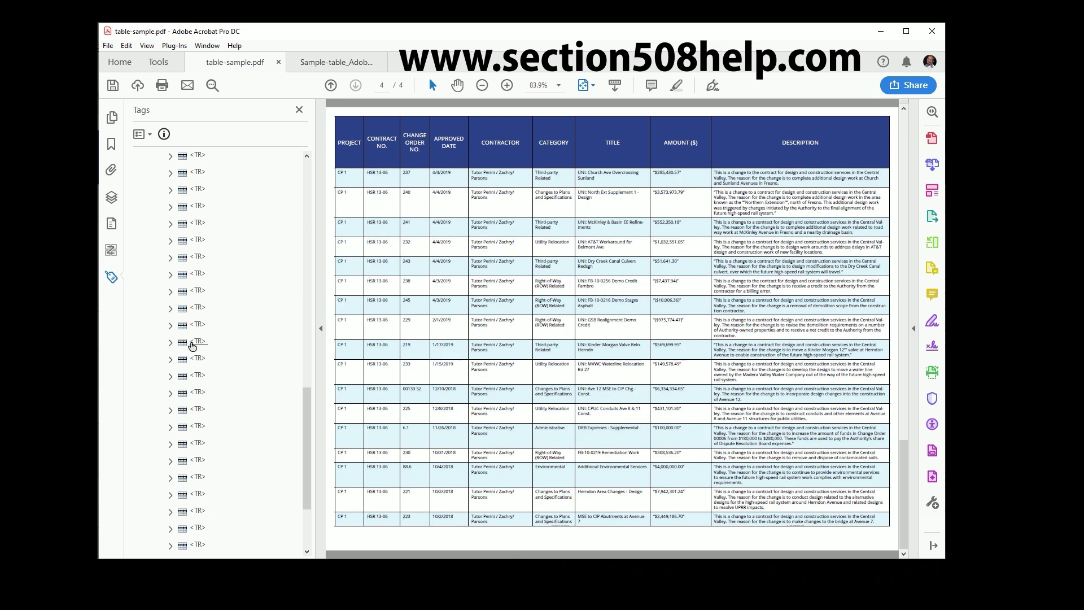
Step: Move all TR tags of the combined page 3–4 TBody into page 2's TBody and delete the two emptied TBody tags
scroll(193, 273, up, 10)
scroll(192, 273, down, 3)
click(201, 277)
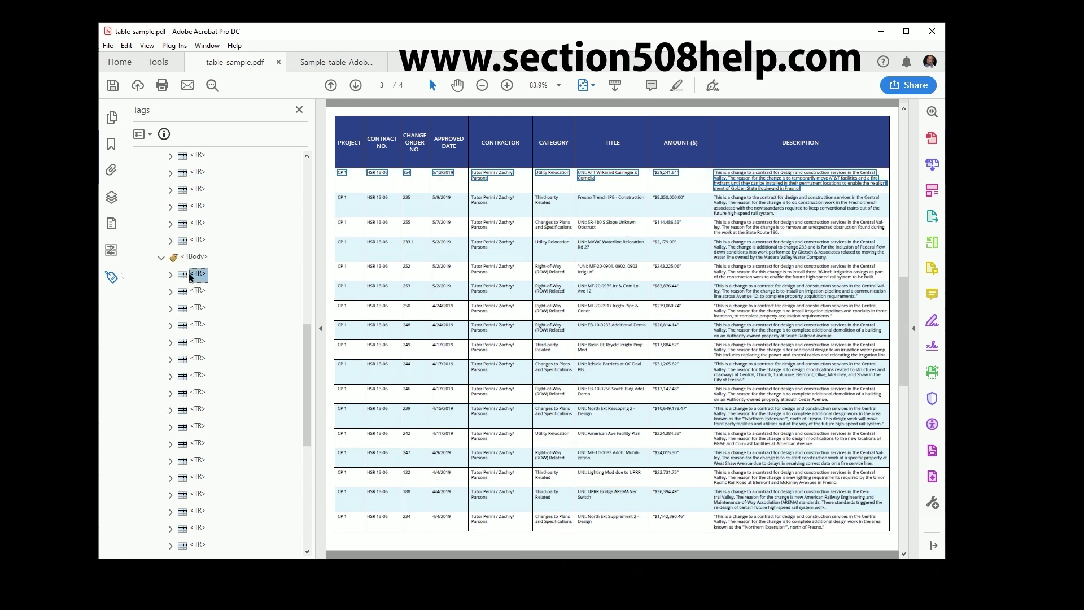
scroll(204, 300, down, 7)
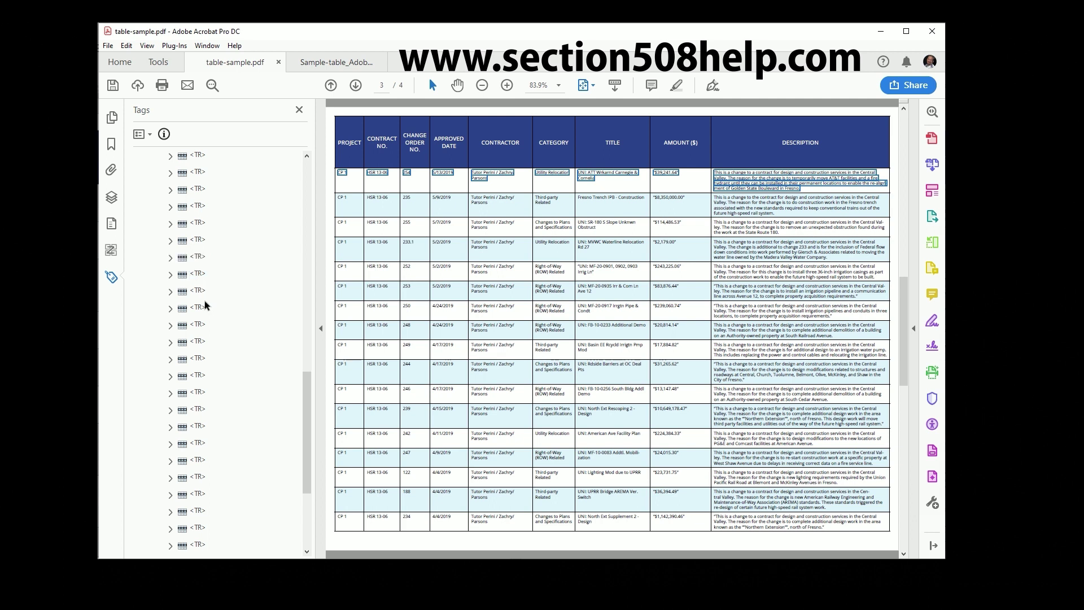
shift+click(201, 534)
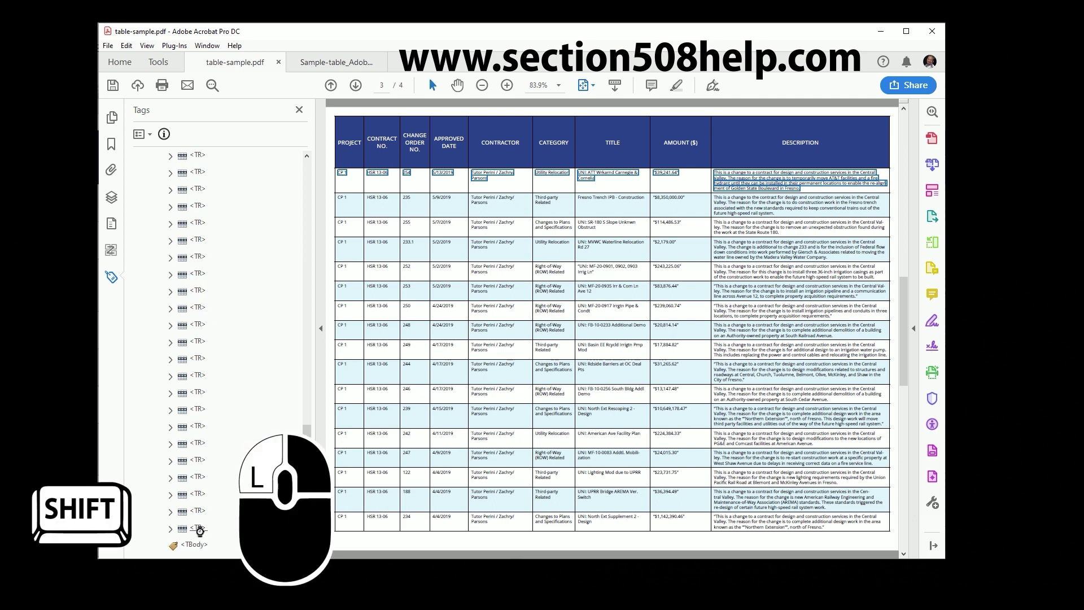
scroll(217, 418, up, 7)
scroll(220, 371, up, 4)
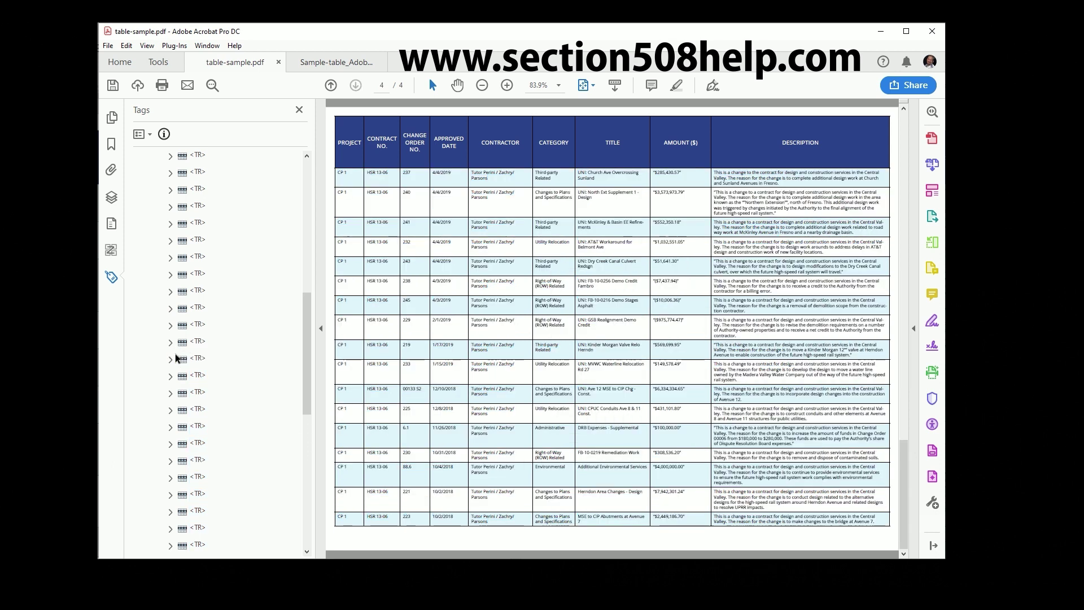
click(199, 545)
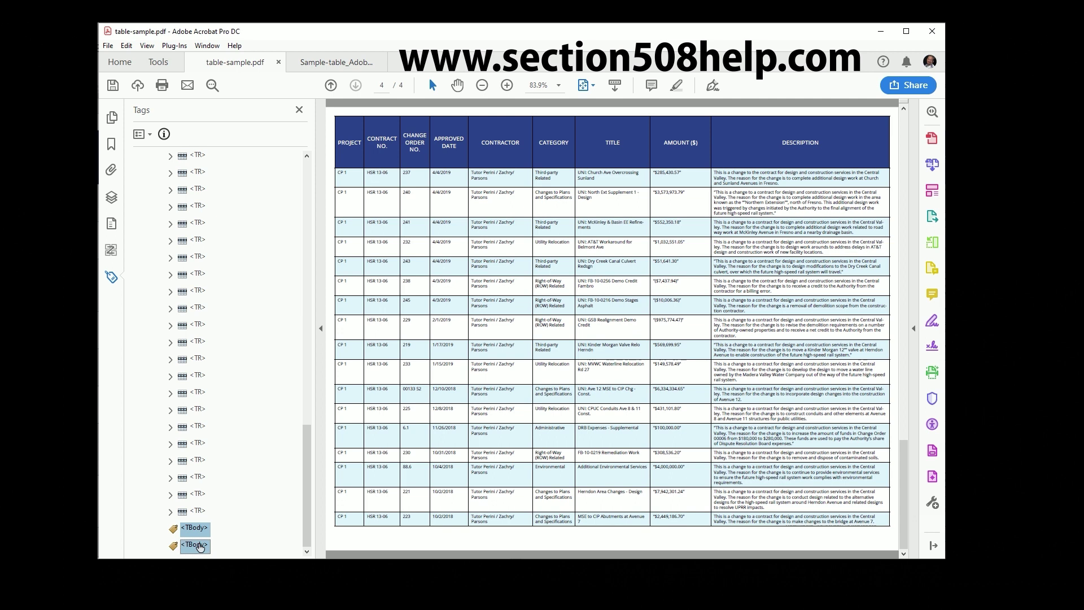
key(Delete)
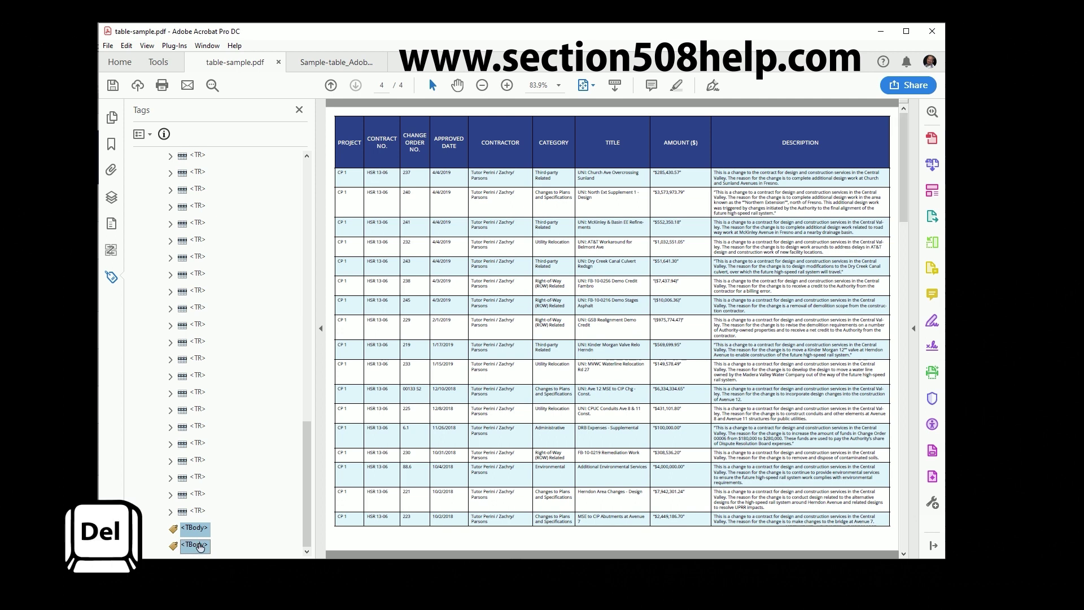
Step: Move all TR tags of the combined page 2–4 TBody to the end of page 1's TBody
click(192, 543)
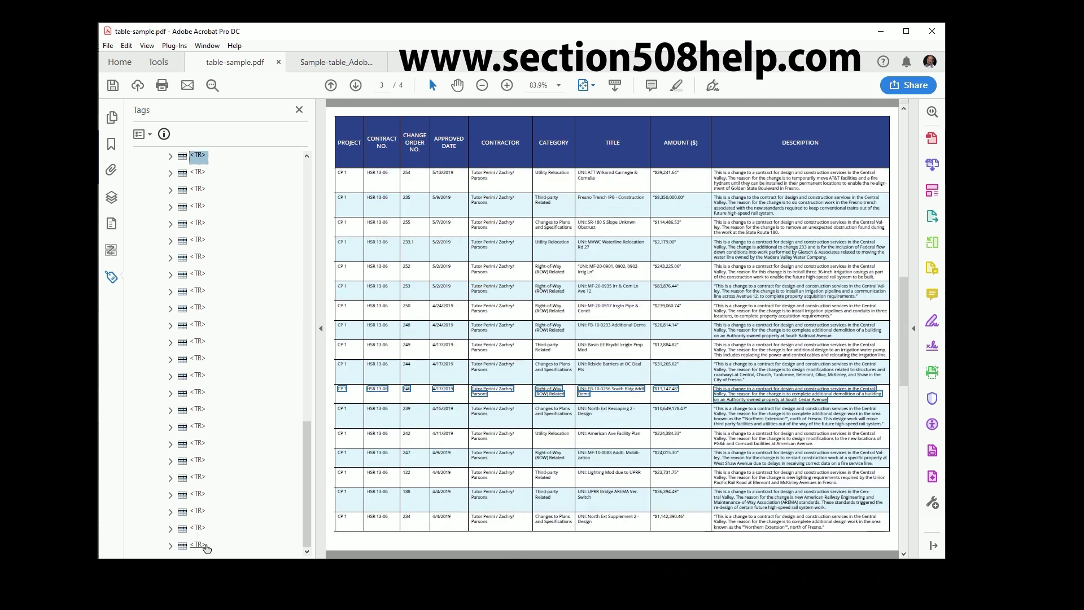
scroll(197, 514, up, 3)
scroll(198, 514, up, 5)
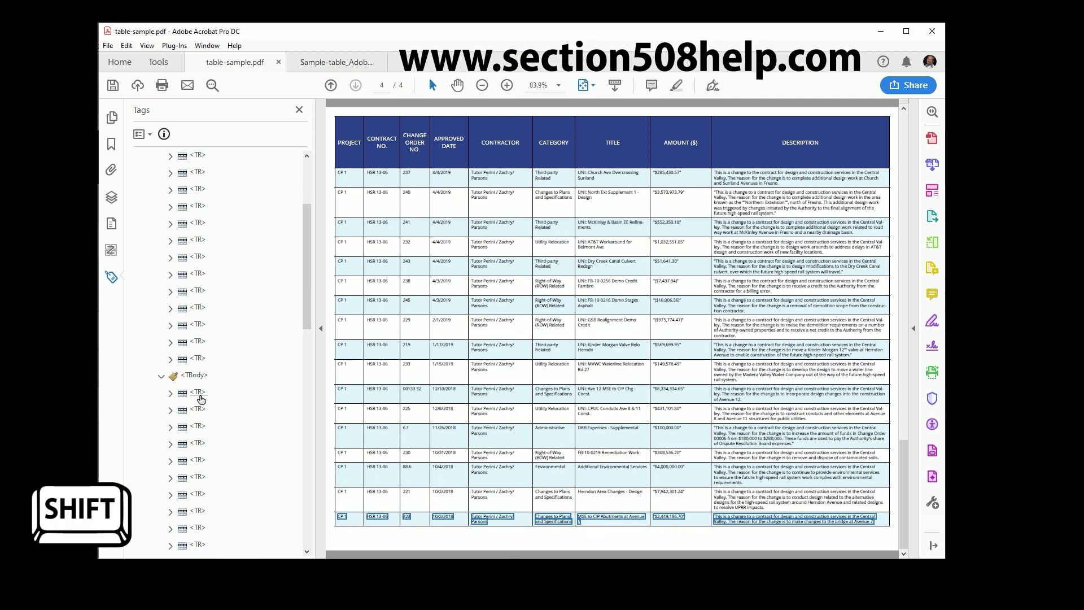
shift+click(200, 399)
drag(201, 399, 181, 374)
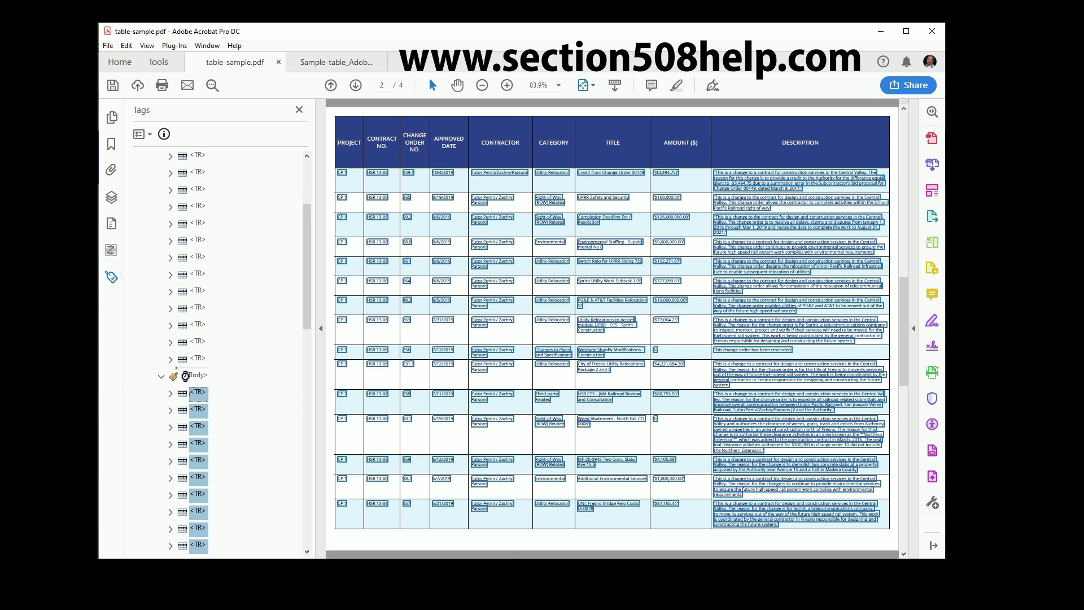
Step: Delete the last emptied TBody tag at the end of the table
scroll(232, 452, down, 5)
scroll(231, 449, down, 3)
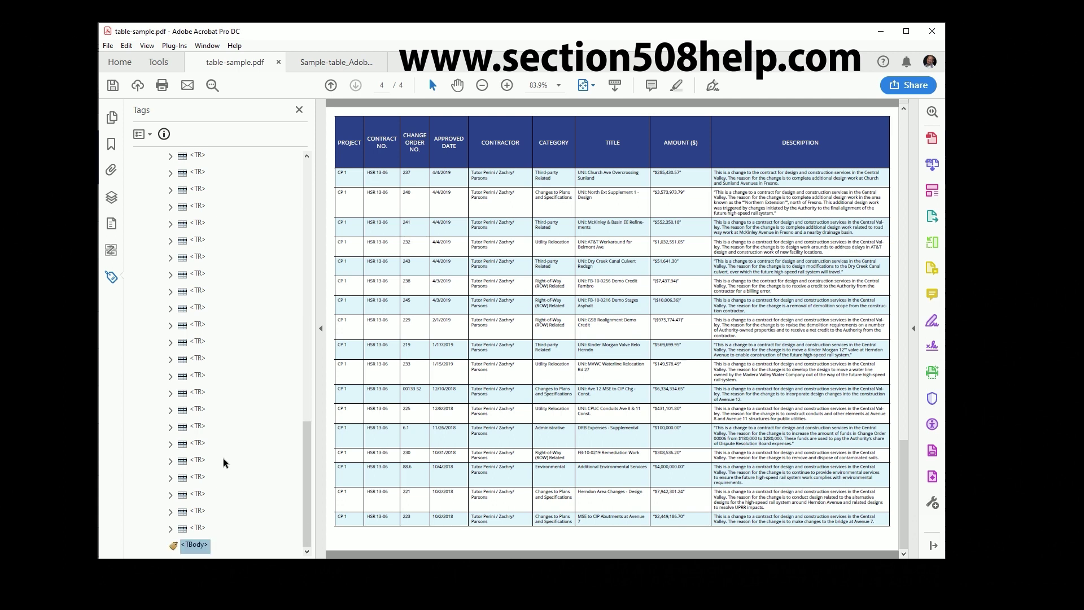
key(Delete)
Step: Examine the table's THead and TBody branches and the rows each tag highlights on page 1
scroll(215, 502, up, 10)
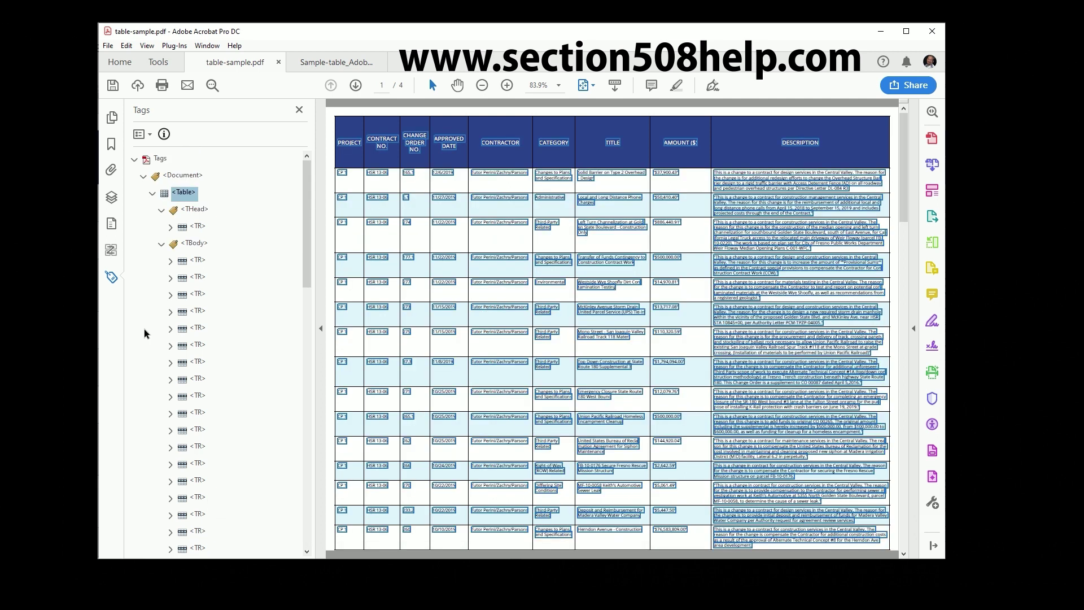
click(161, 243)
click(162, 210)
click(162, 210)
click(186, 227)
click(189, 243)
click(160, 243)
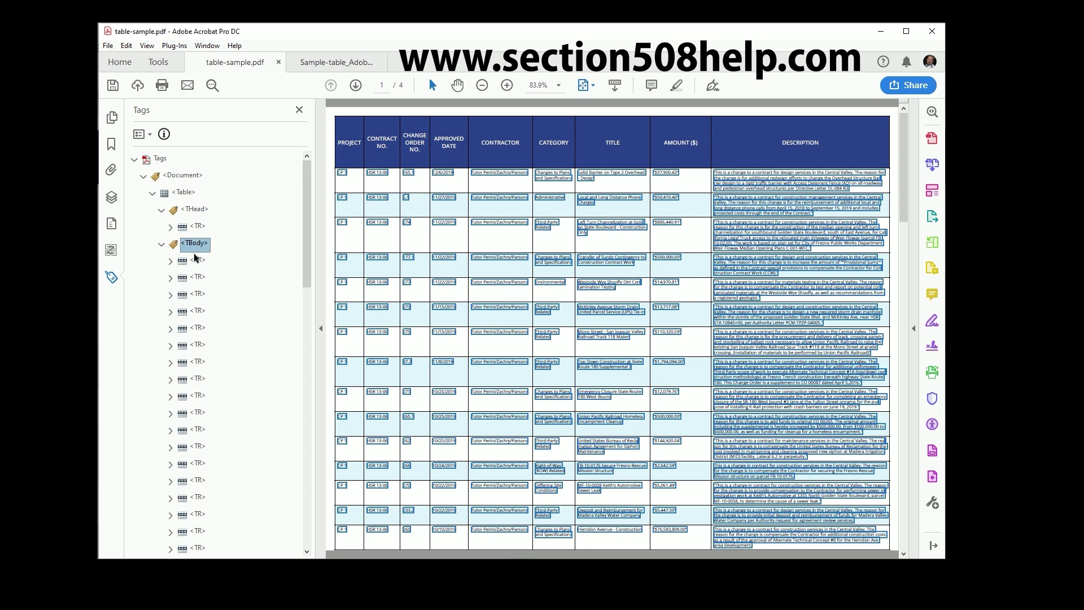
click(199, 260)
click(200, 246)
Step: Check the rows highlighted by the TBody tag on every page from 1 to 4
key(End)
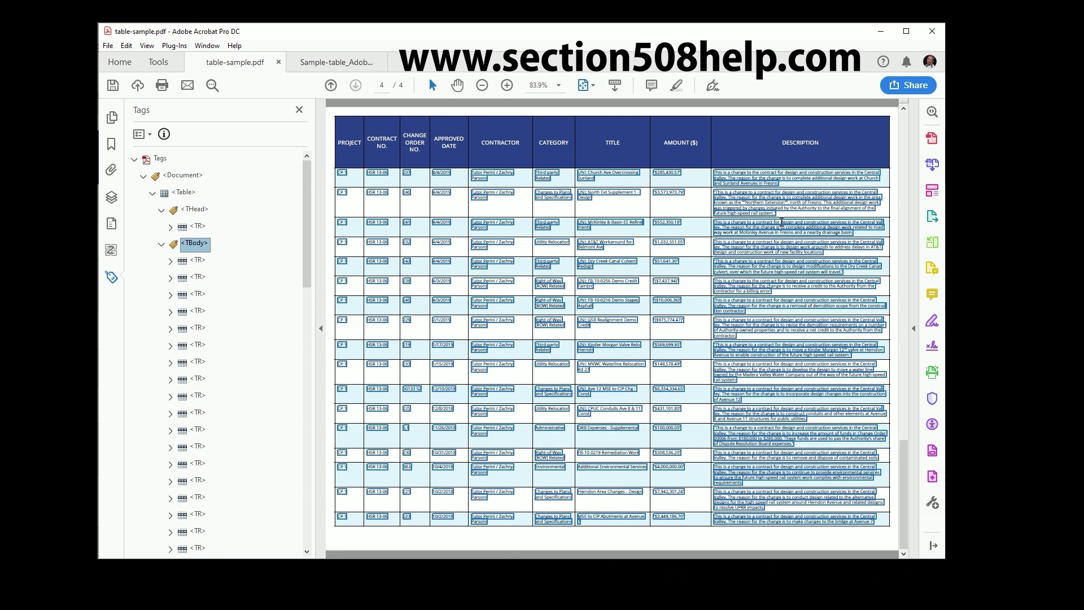
key(Home)
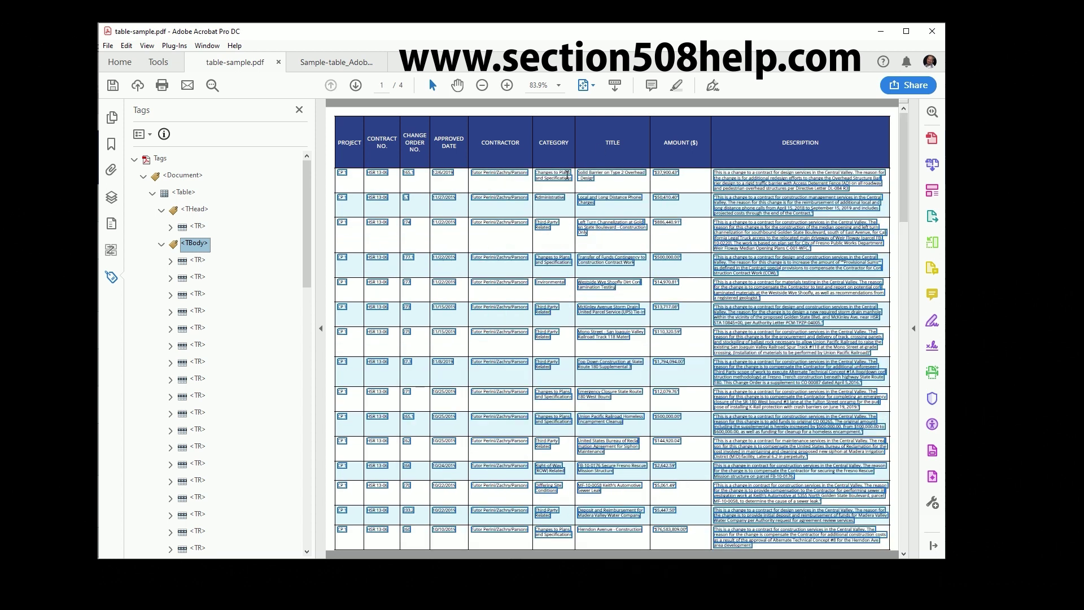
key(Page_Down)
key(Page_Down)
key(Page_Down)
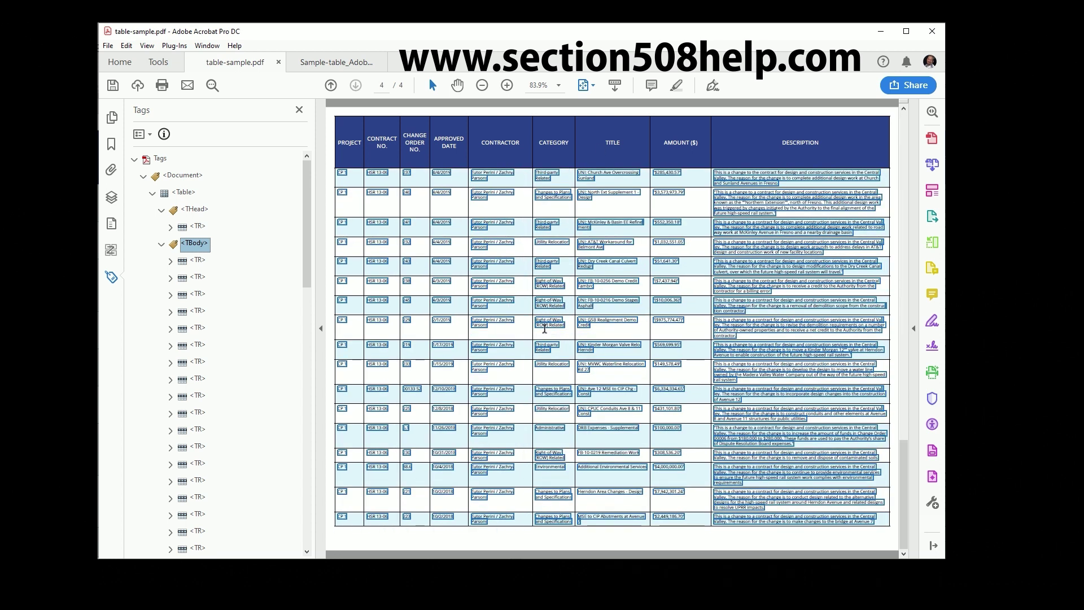
click(161, 243)
click(161, 243)
Step: Open the Table tag in the Table Editor and check the cell tagging on pages 2 to 4
click(179, 196)
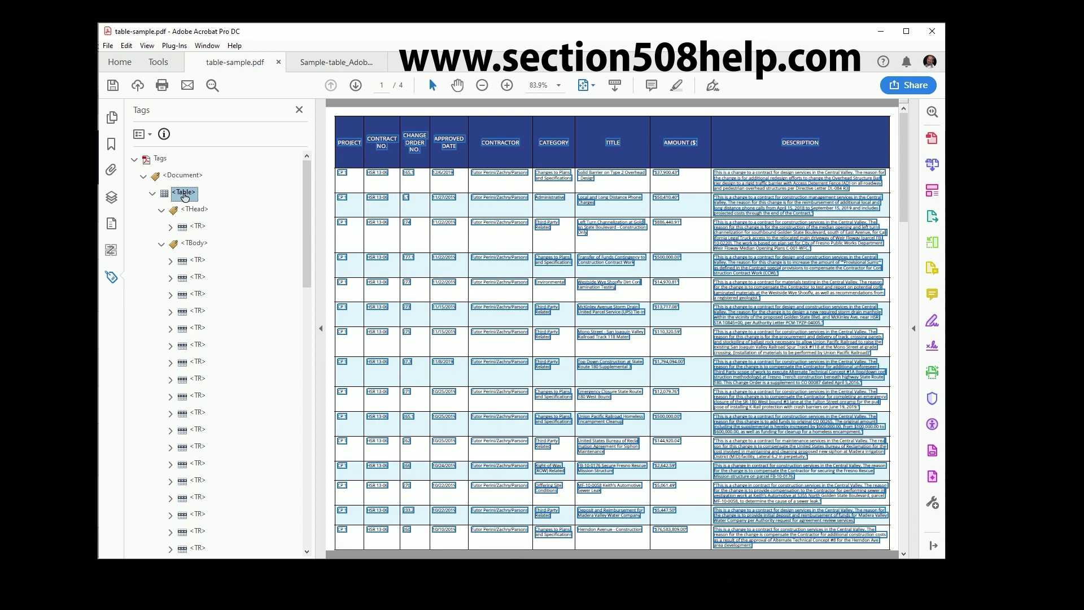
right_click(184, 196)
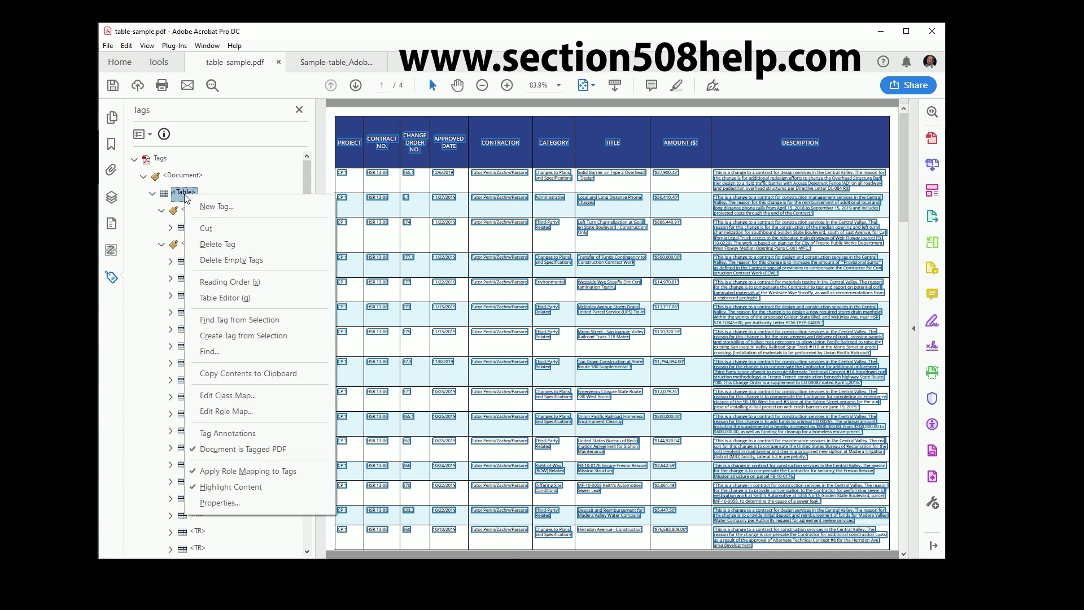
key(q)
scroll(541, 255, down, 1)
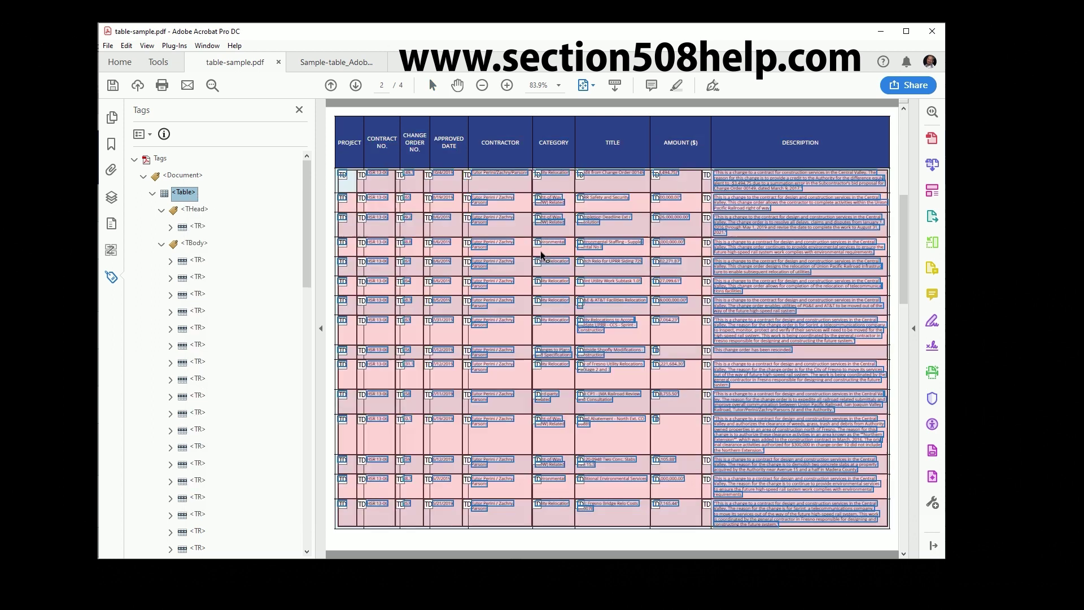
scroll(541, 256, down, 1)
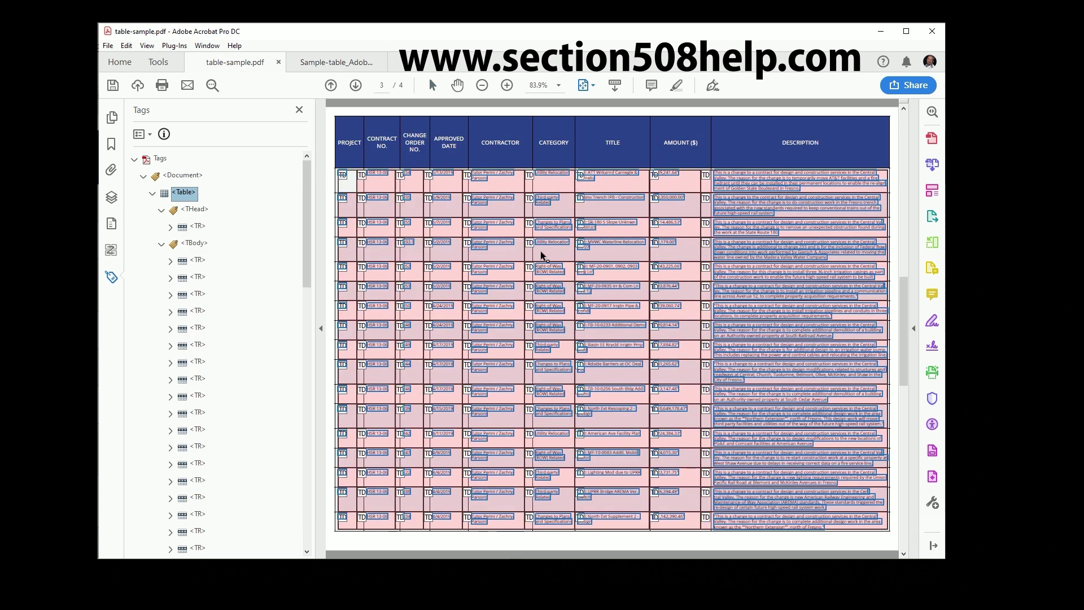
scroll(540, 255, down, 1)
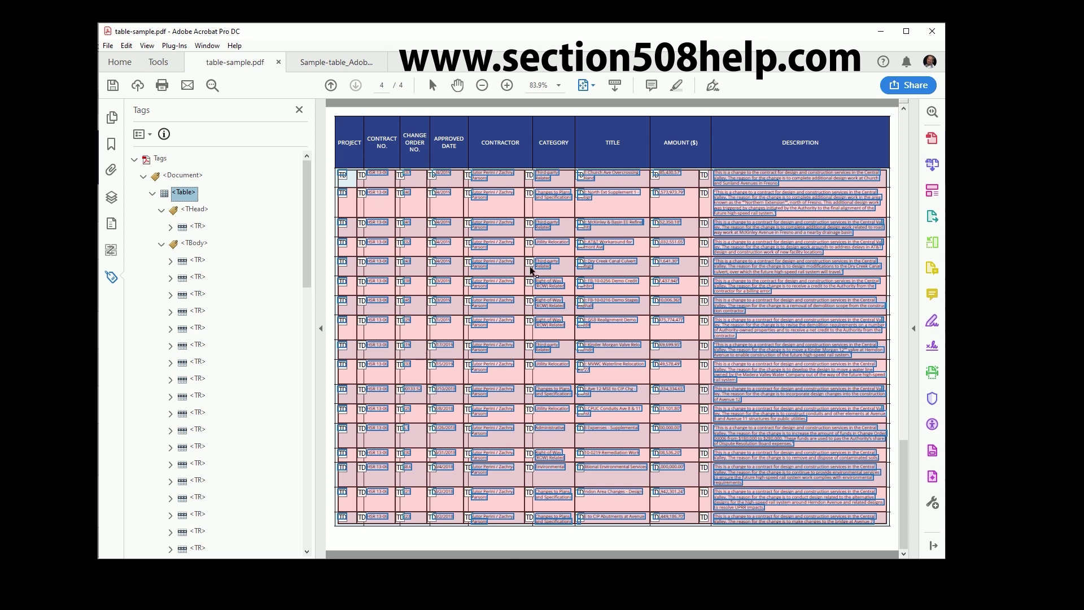
Step: Check the THead tag and the full list of TR tags under TBody, and collapse both the TBody and THead branches
click(198, 227)
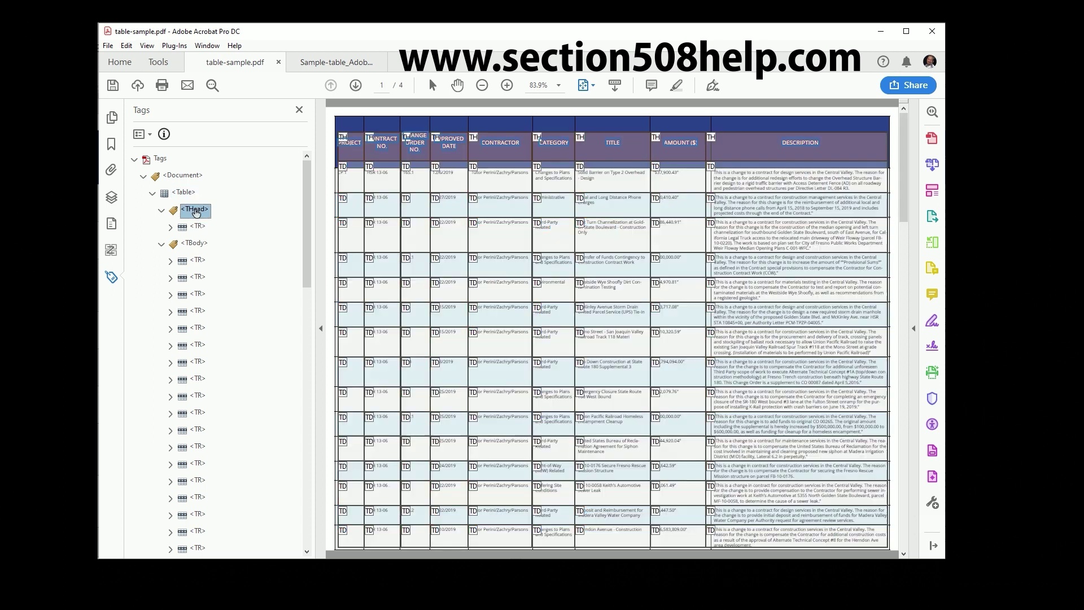
click(198, 261)
scroll(200, 270, down, 15)
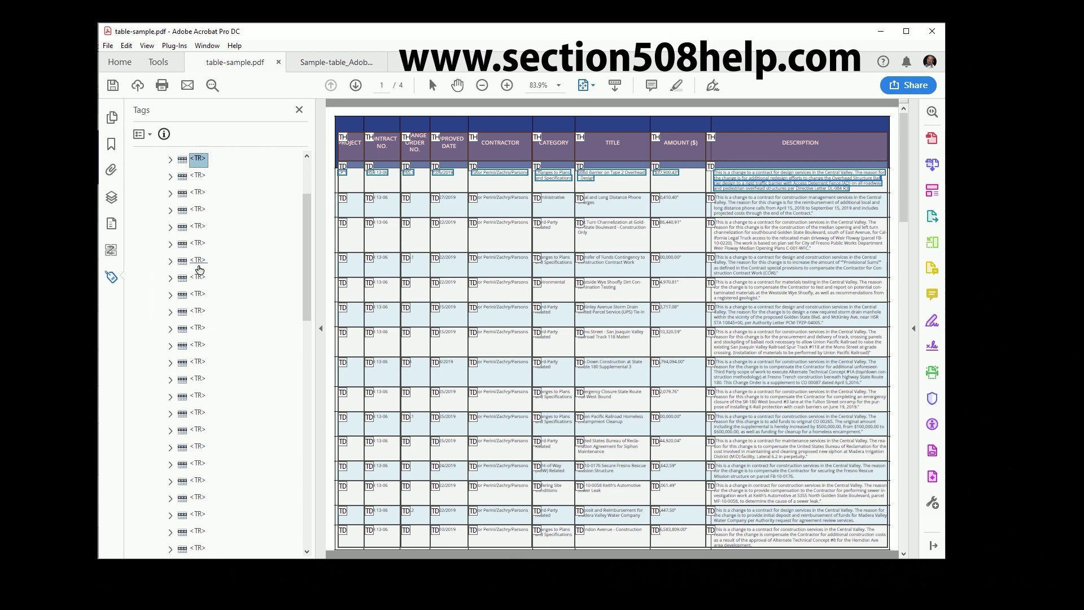
scroll(200, 269, down, 1)
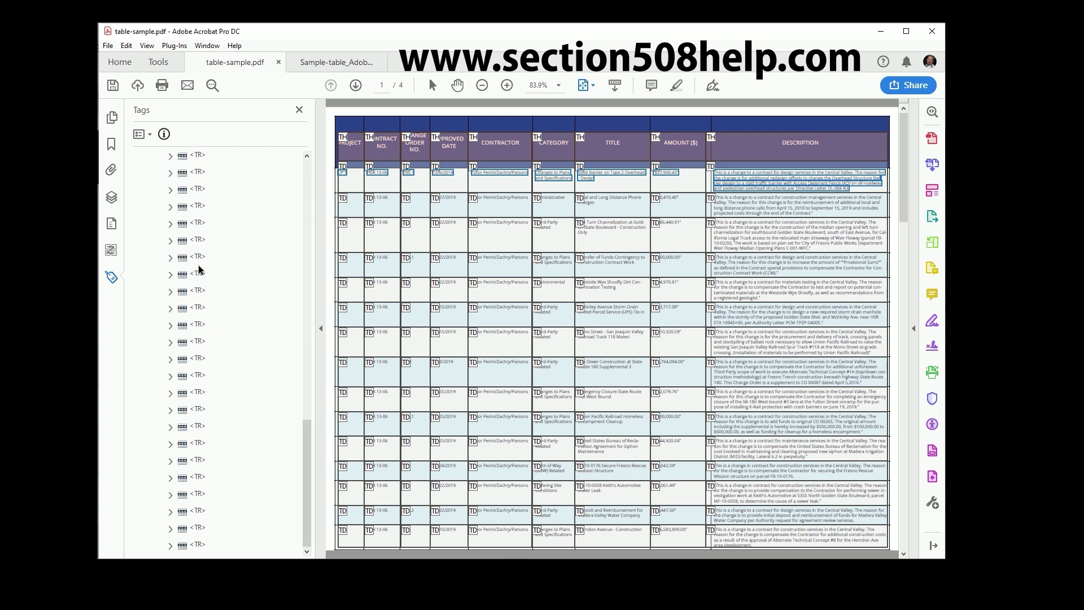
scroll(198, 265, up, 15)
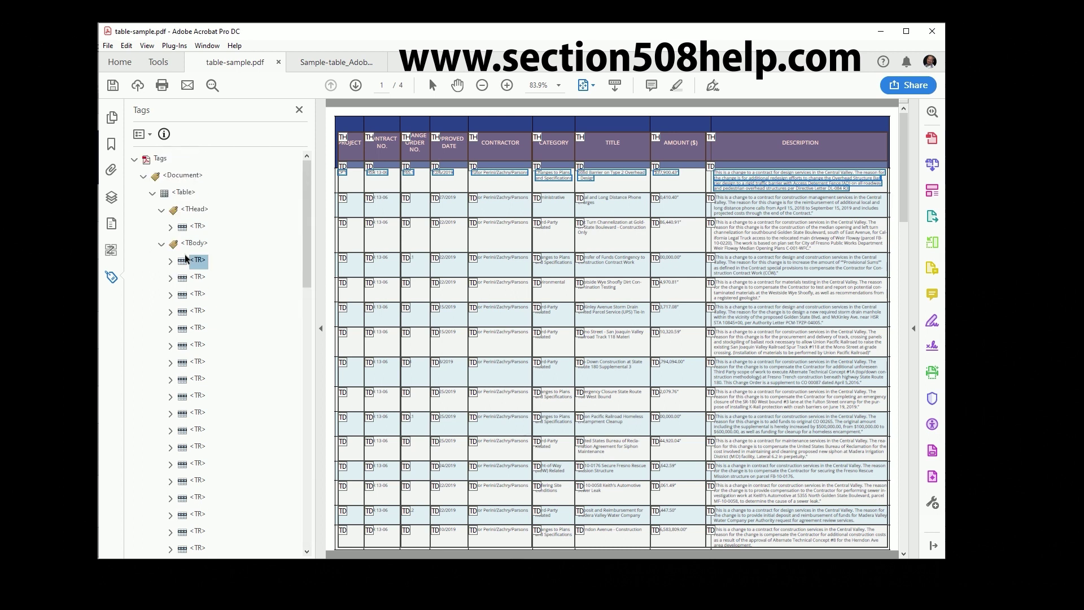
click(161, 244)
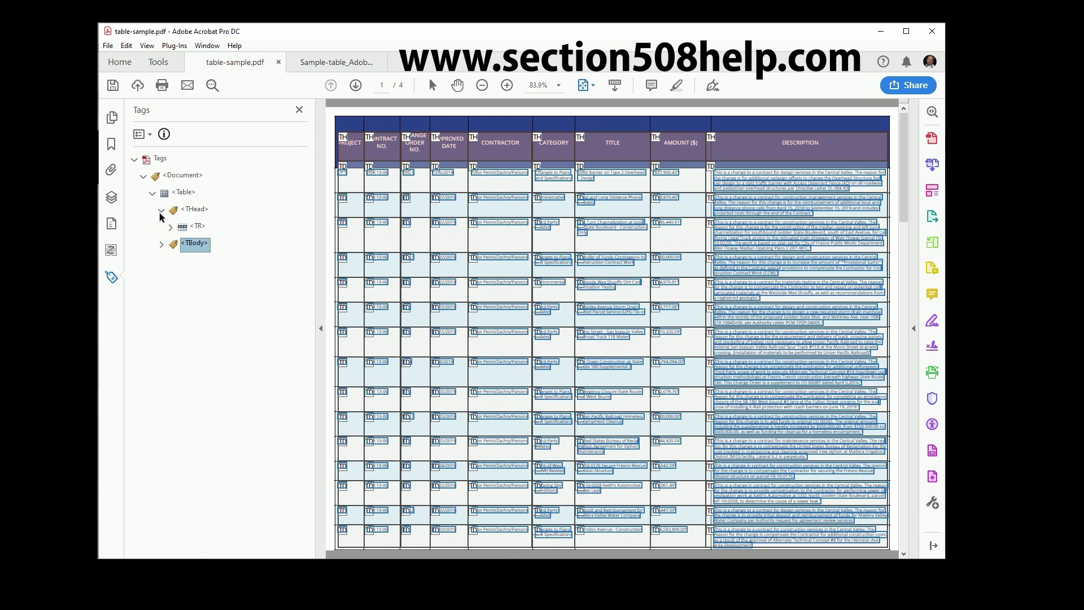
click(162, 210)
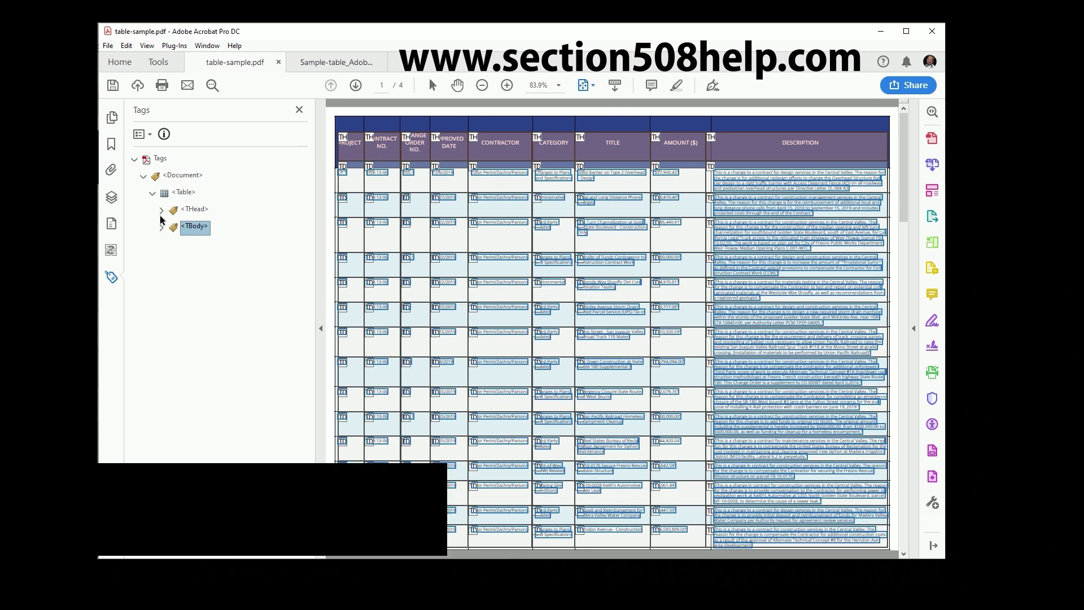